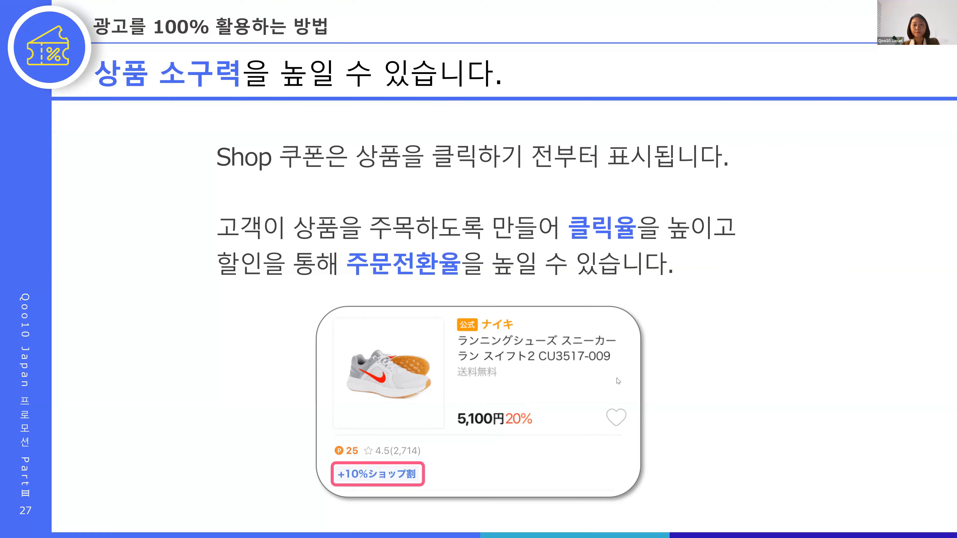
pyautogui.click(441, 389)
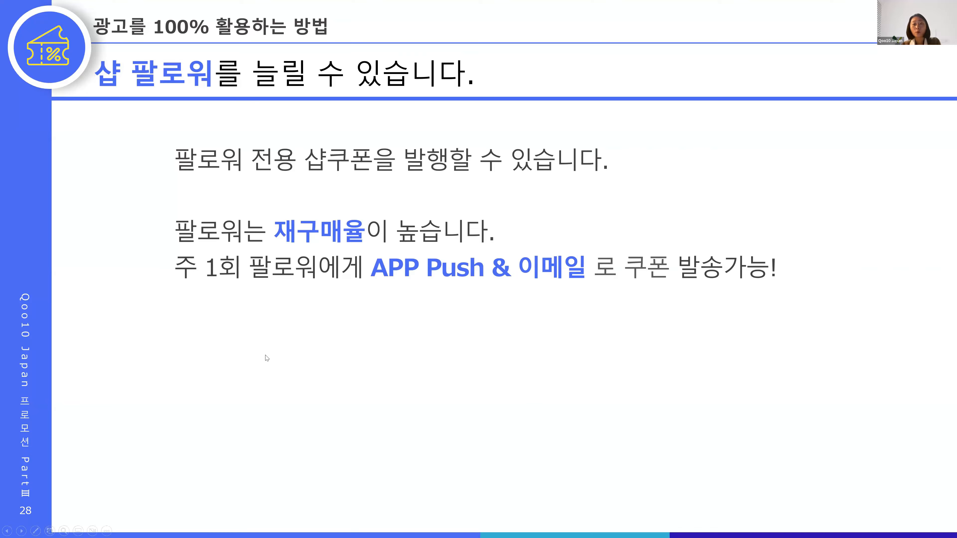
pyautogui.click(308, 352)
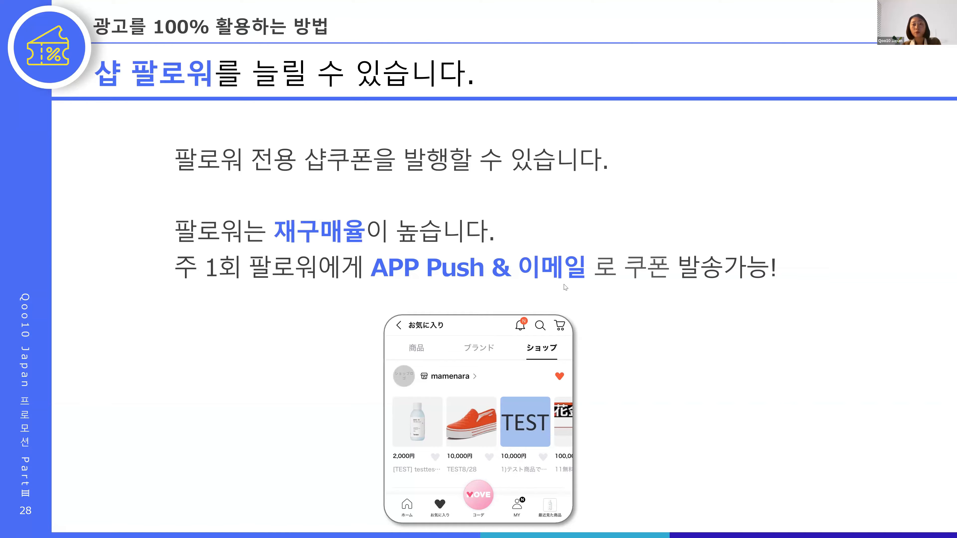
pyautogui.click(349, 388)
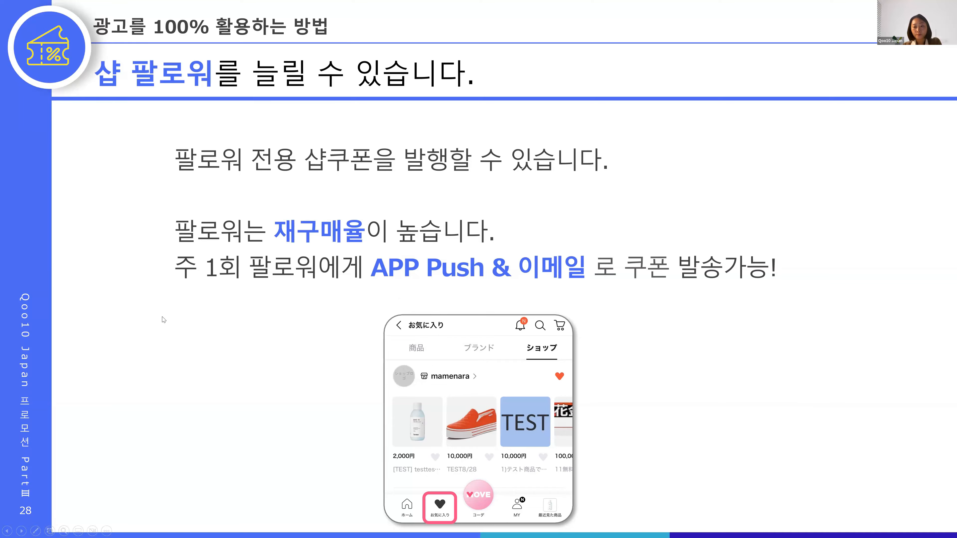
pyautogui.click(229, 313)
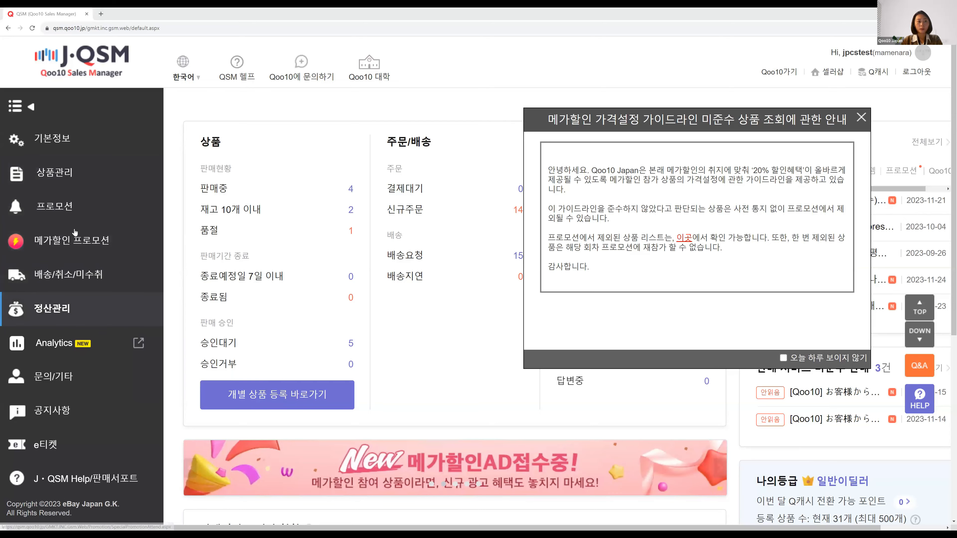
# Step: Open the 단골고객 쿠폰 page from the 단골고객 이벤트 section of the promotion area
pyautogui.click(75, 215)
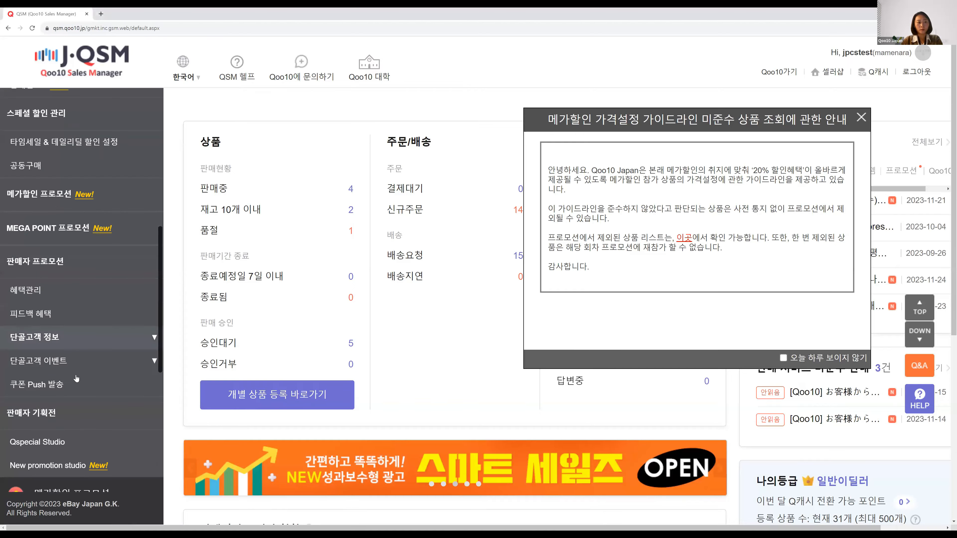
pyautogui.click(74, 368)
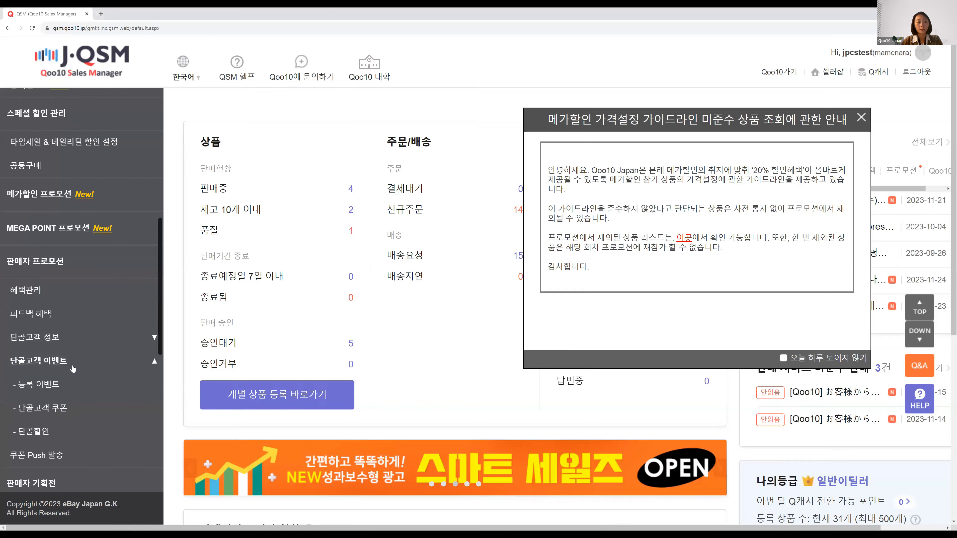
pyautogui.click(53, 407)
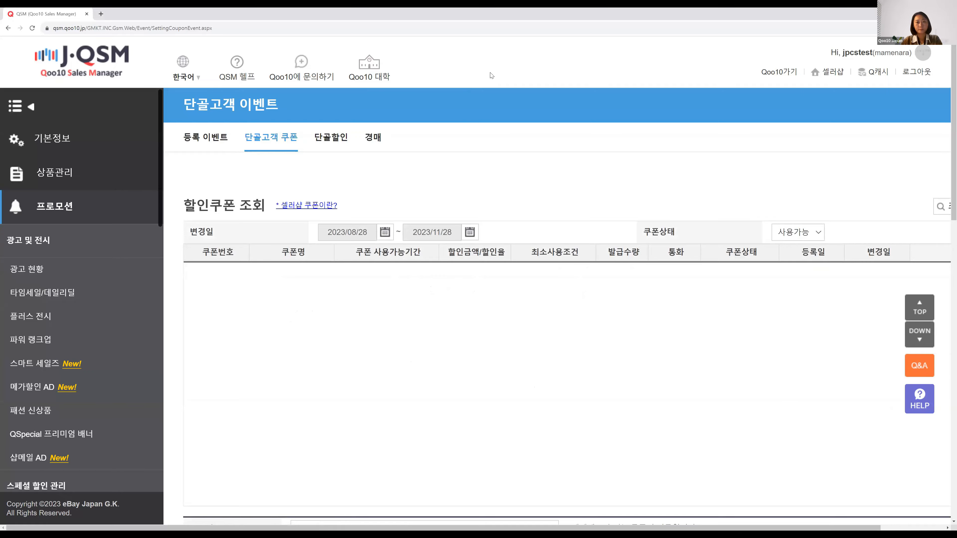
# Step: Enter 特別割引クーポン as the coupon name (쿠폰명) in the new discount coupon form
pyautogui.scroll(-3, 545, 326)
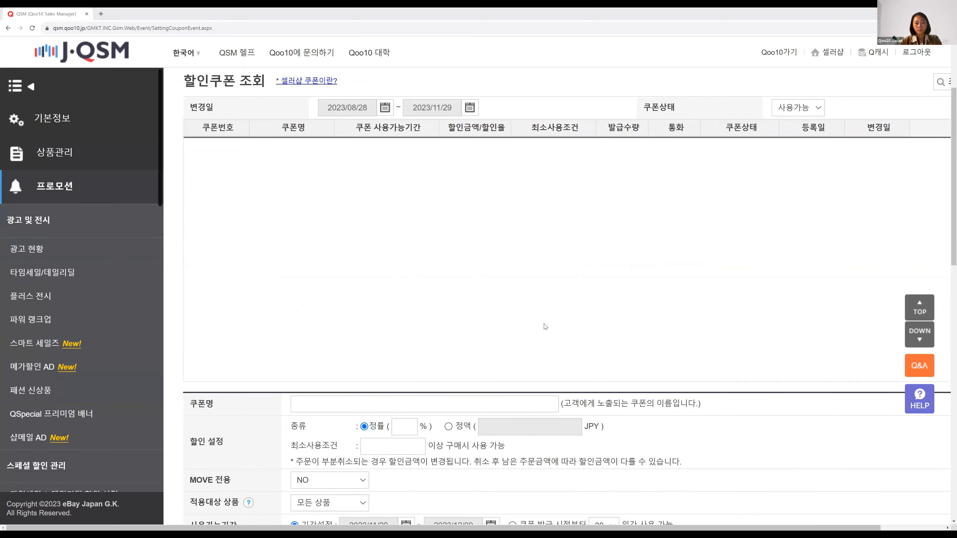
pyautogui.scroll(-3, 546, 326)
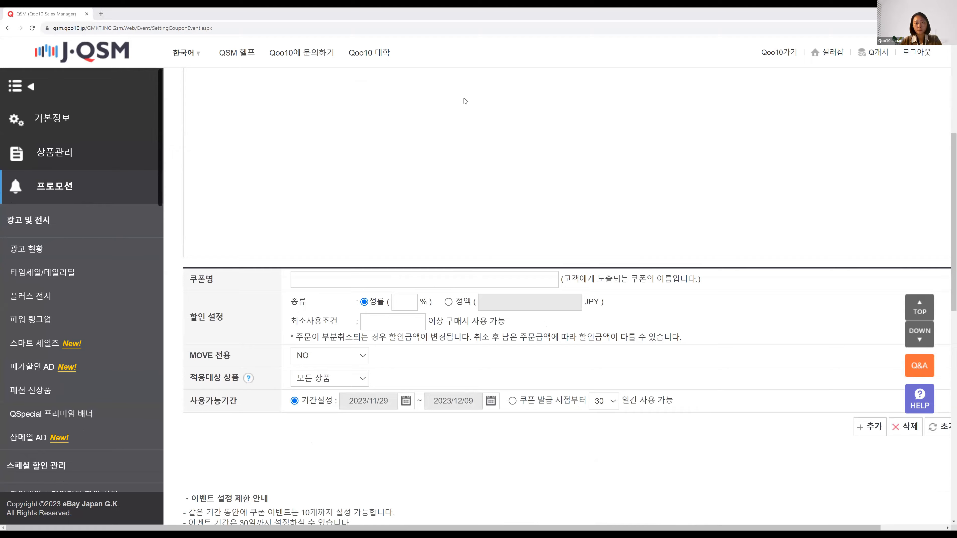
pyautogui.scroll(6, 480, 213)
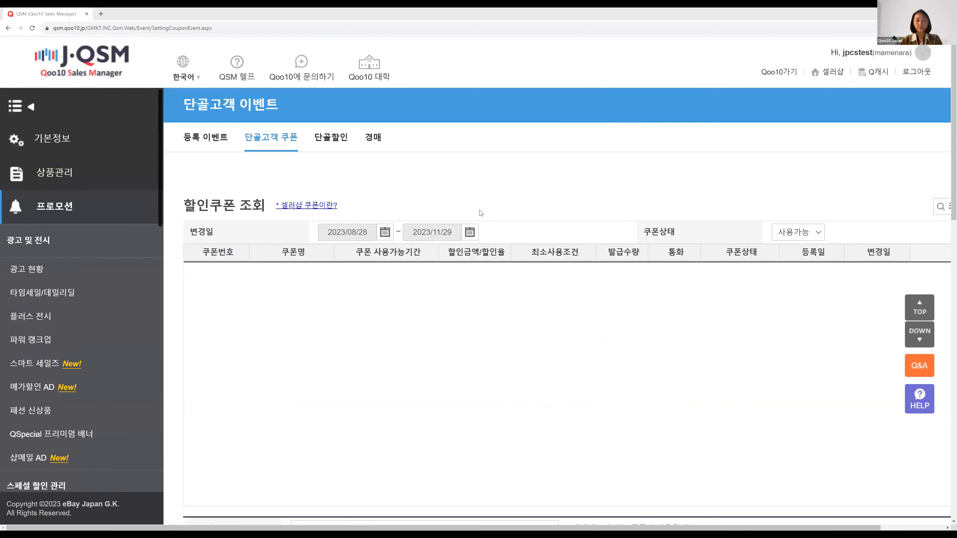
pyautogui.scroll(-3, 486, 209)
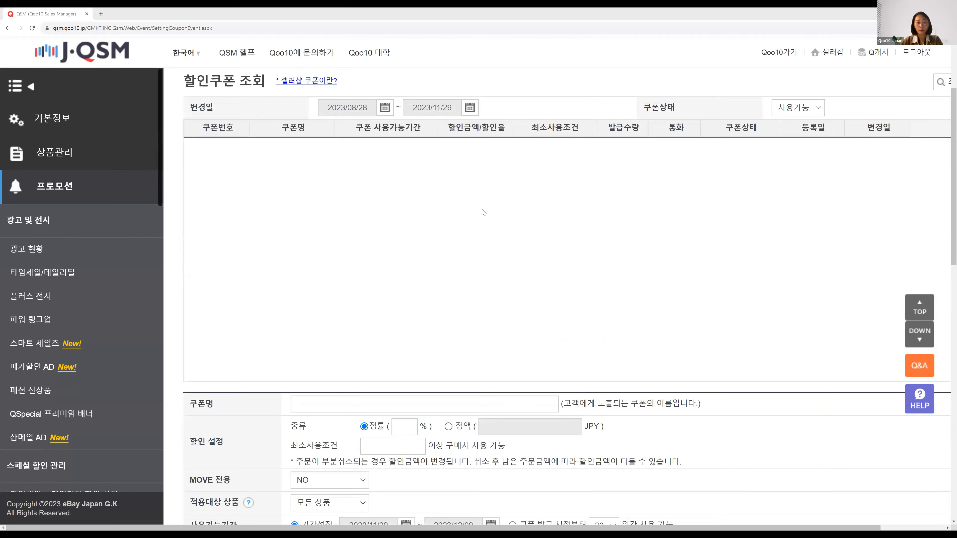
pyautogui.scroll(-3, 464, 237)
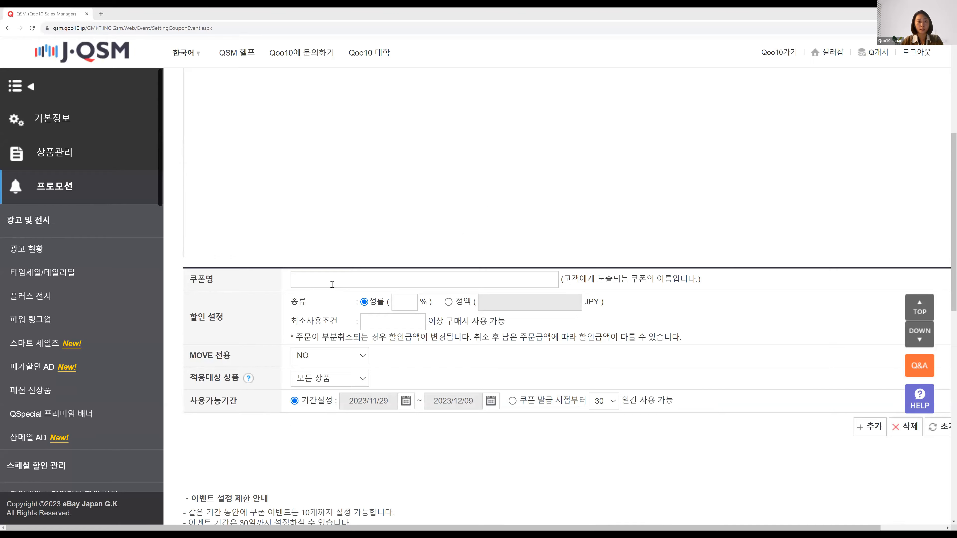
pyautogui.hotkey('ctrl', '+')
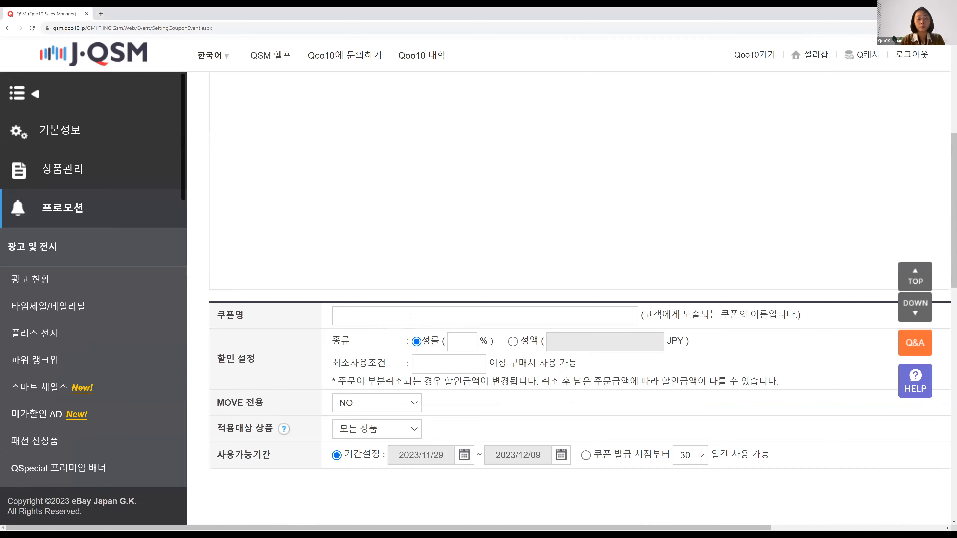
pyautogui.click(410, 316)
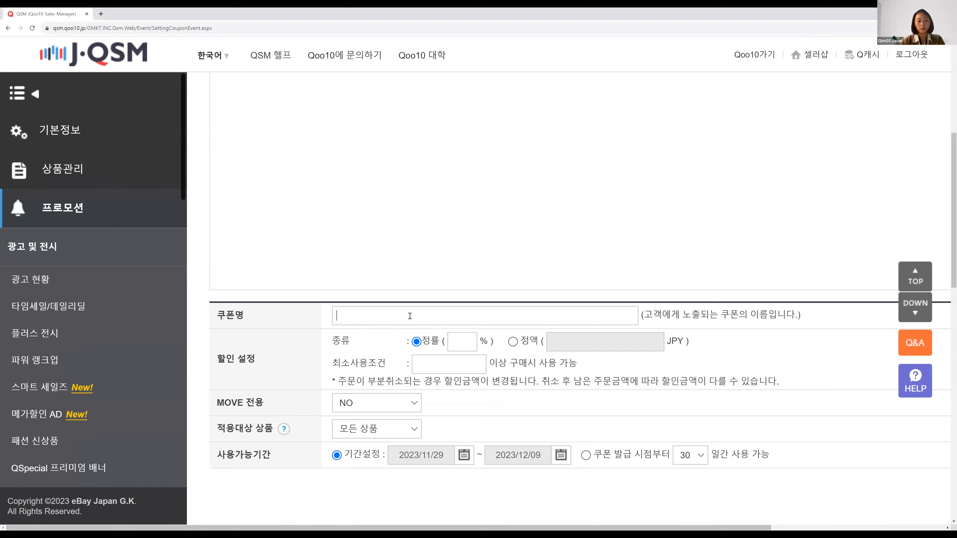
pyautogui.write('とくべつわりびk')
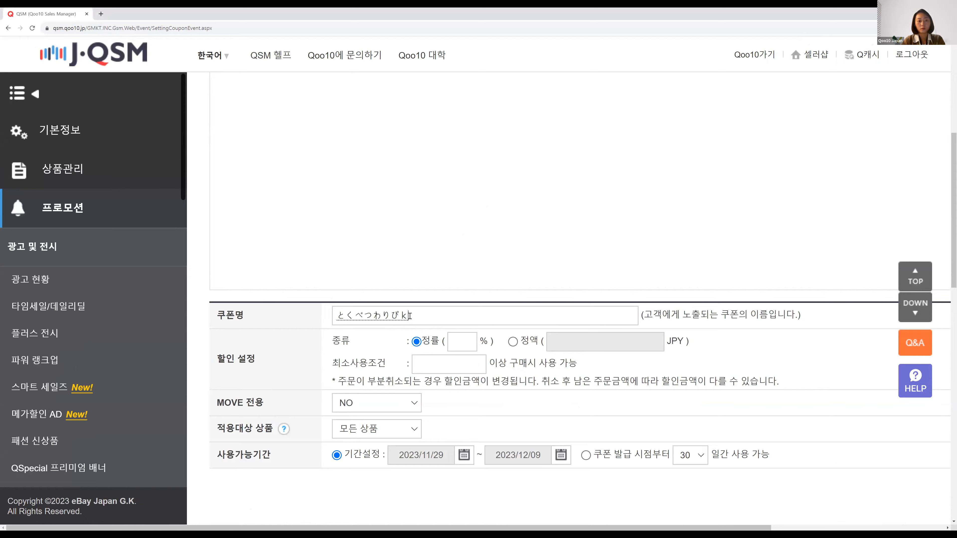
pyautogui.write('u-ponn')
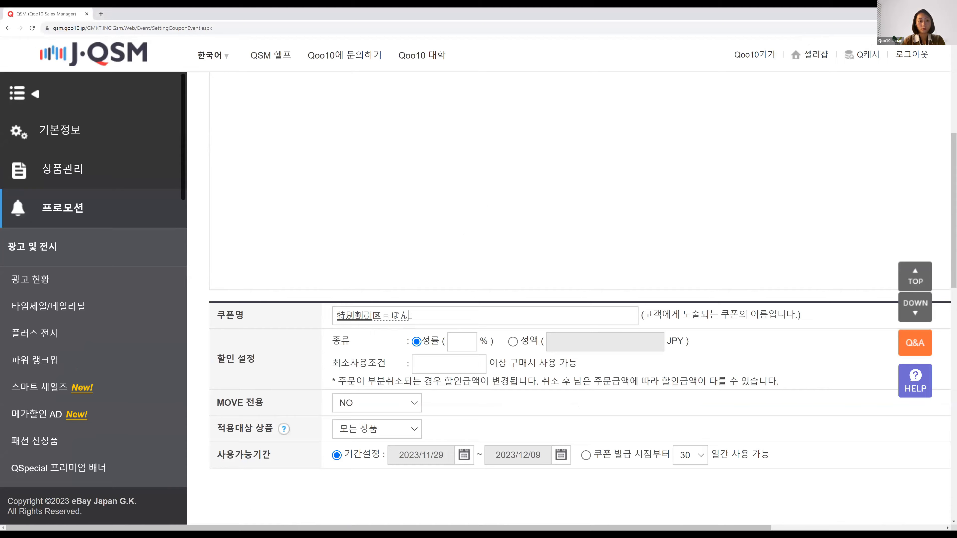
pyautogui.press('BackSpace')
pyautogui.press('BackSpace')
pyautogui.press('BackSpace')
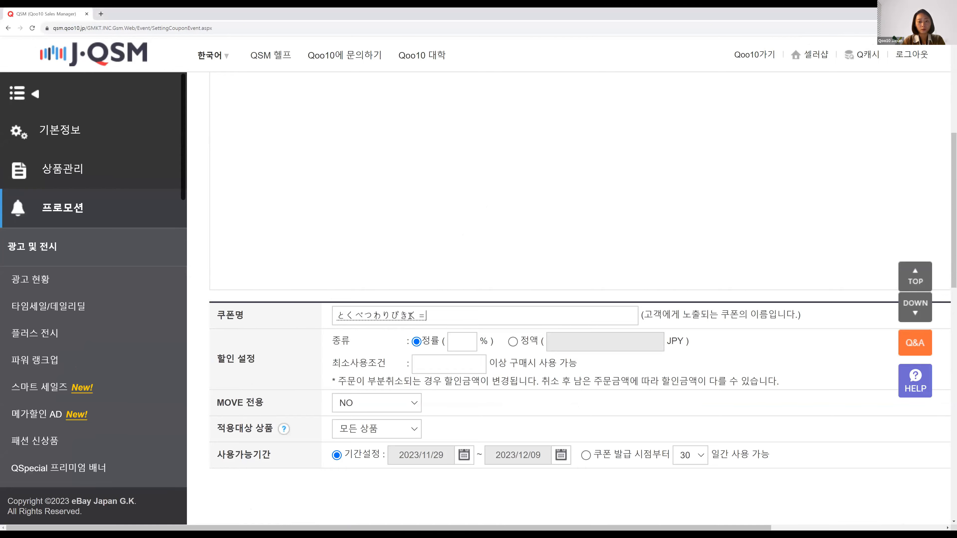
pyautogui.write('pon')
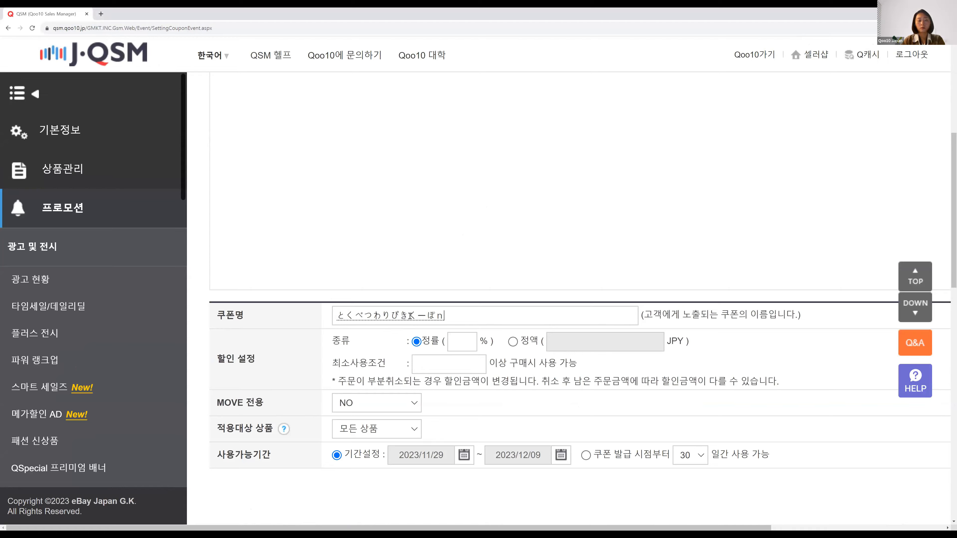
pyautogui.write('n')
pyautogui.press('space')
pyautogui.press('Return')
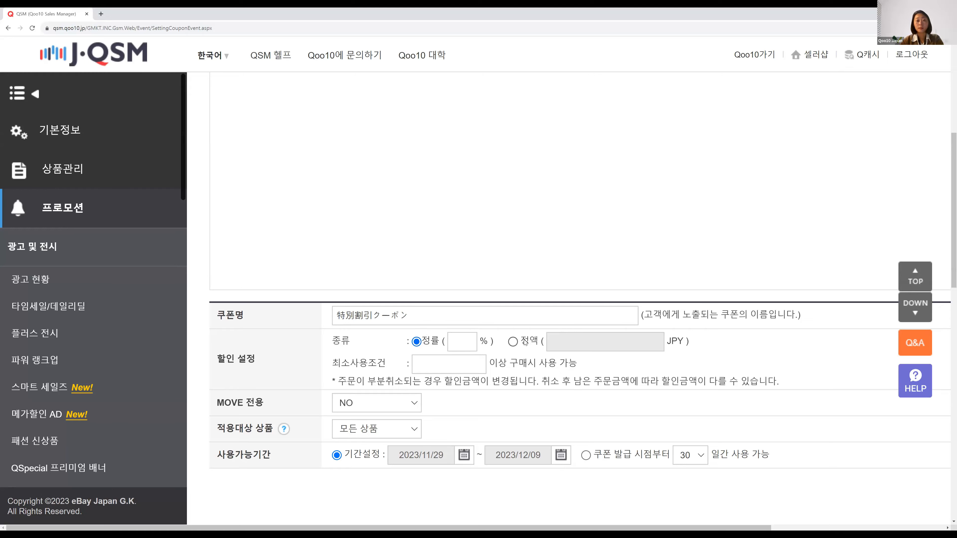
# Step: Set the coupon's percentage discount to 10% and its minimum purchase condition to 2000
pyautogui.click(473, 343)
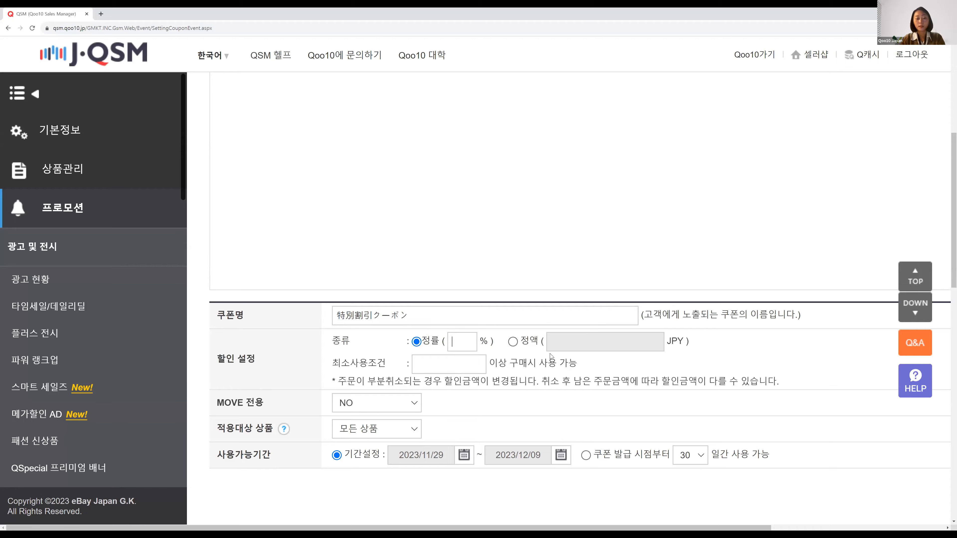
pyautogui.write('10')
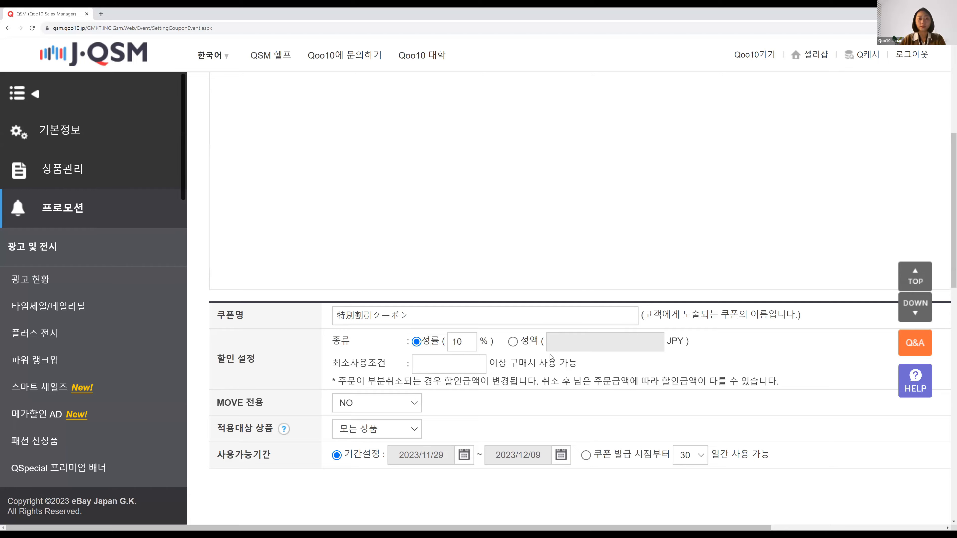
pyautogui.click(470, 363)
pyautogui.write('2000')
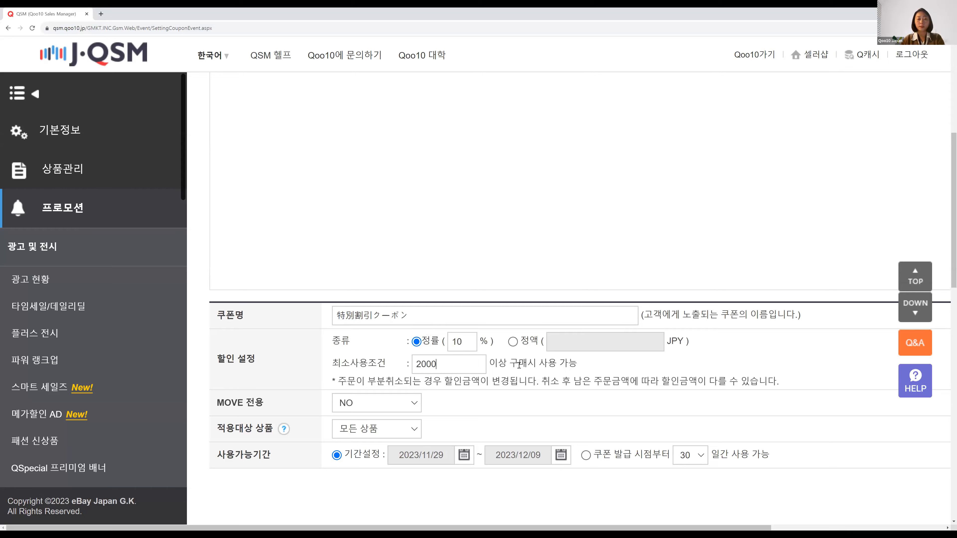
# Step: Leave MOVE 전용 at NO and choose 모든 상품 as the products the coupon applies to
pyautogui.click(417, 405)
pyautogui.click(417, 404)
pyautogui.click(366, 428)
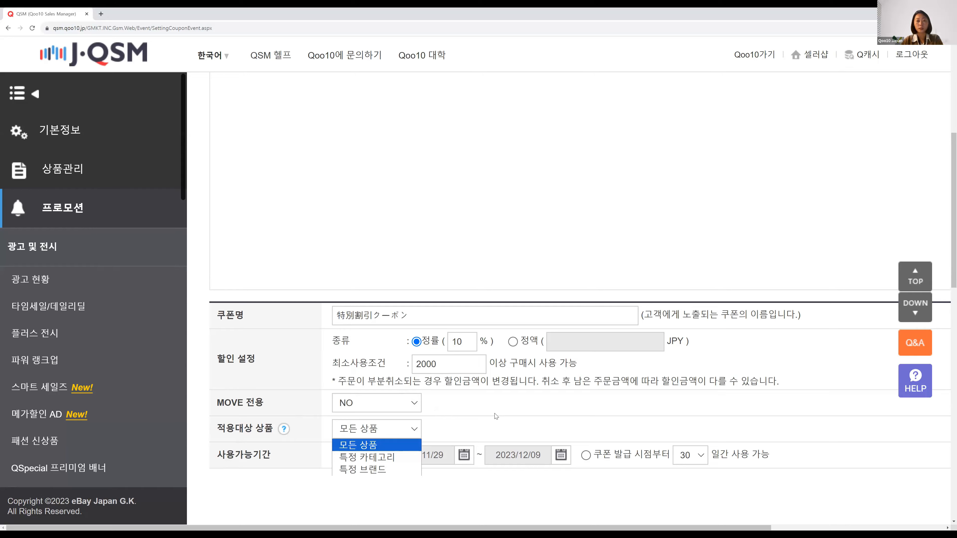
pyautogui.click(405, 447)
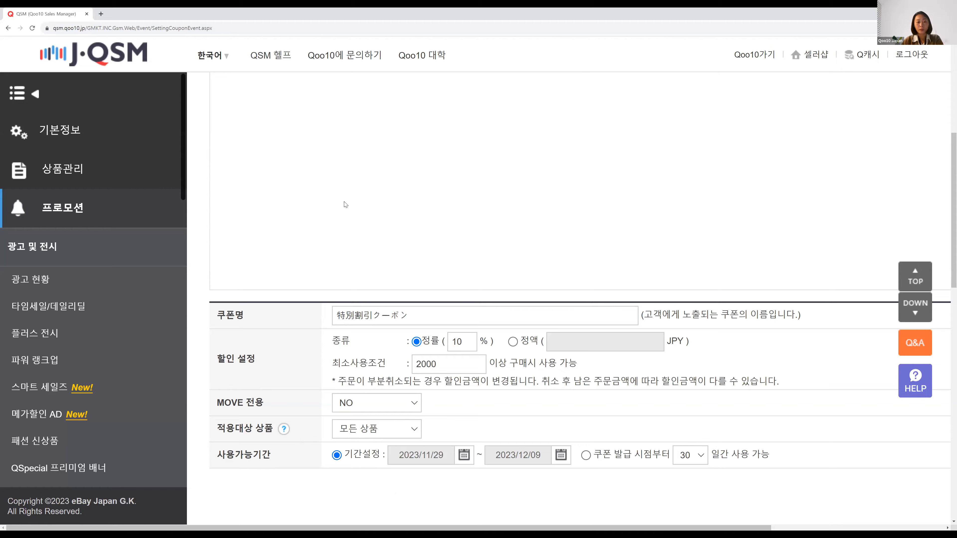
# Step: Make the coupon usable for 10 days from its issue date instead of during a fixed period
pyautogui.hscroll(4, 414, 377)
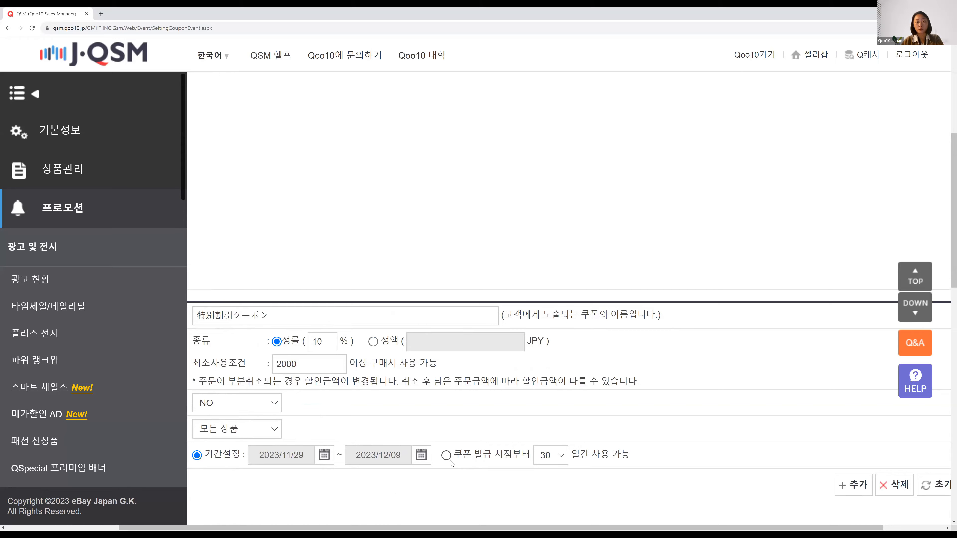
pyautogui.click(446, 456)
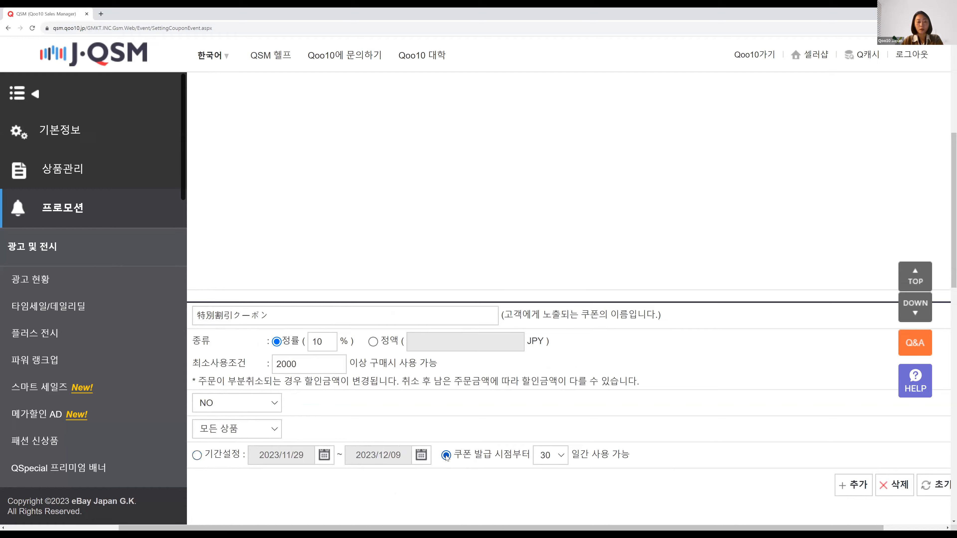
pyautogui.click(562, 463)
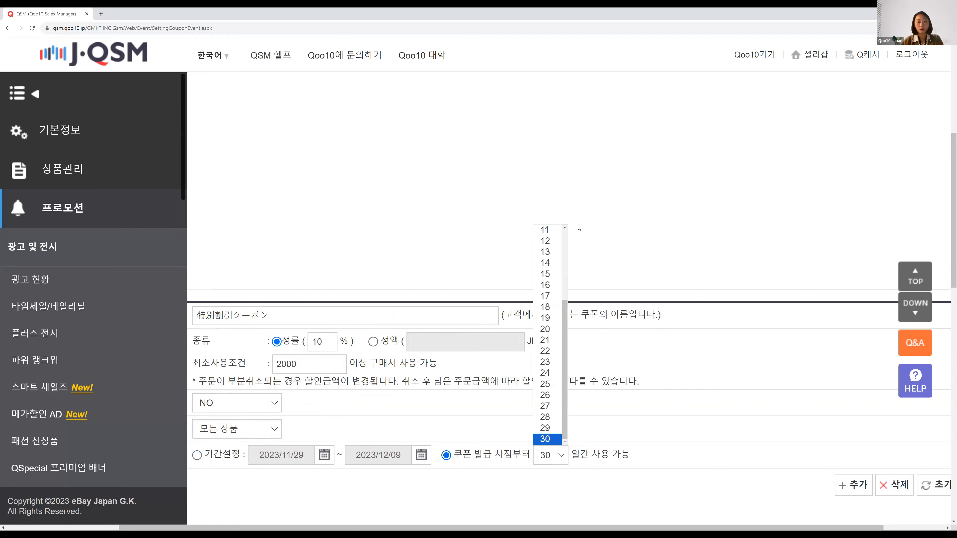
pyautogui.scroll(1, 565, 232)
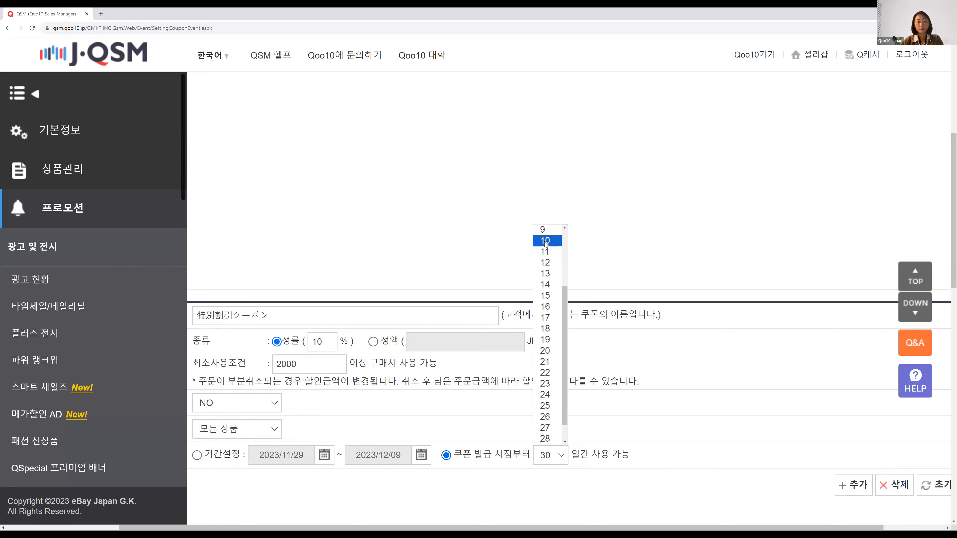
pyautogui.click(547, 241)
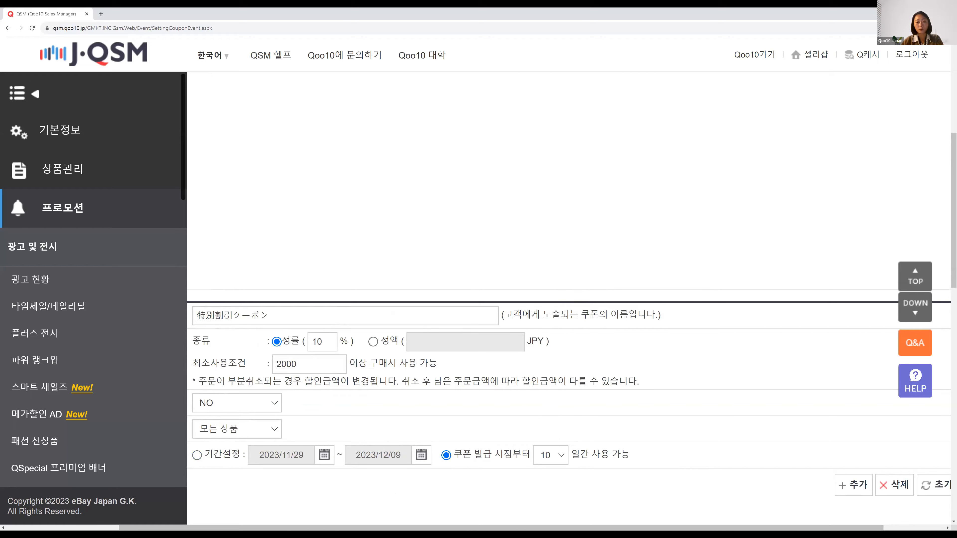
# Step: Add the coupon, acknowledge the registration, and view its entry in the 할인쿠폰 조회 list
pyautogui.moveTo(528, 528); pyautogui.dragTo(590, 528)
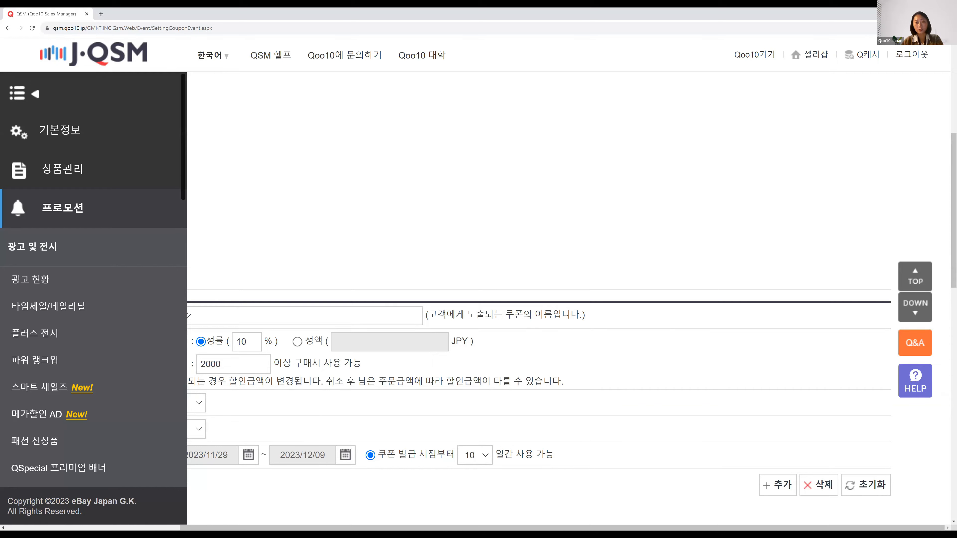
pyautogui.click(778, 487)
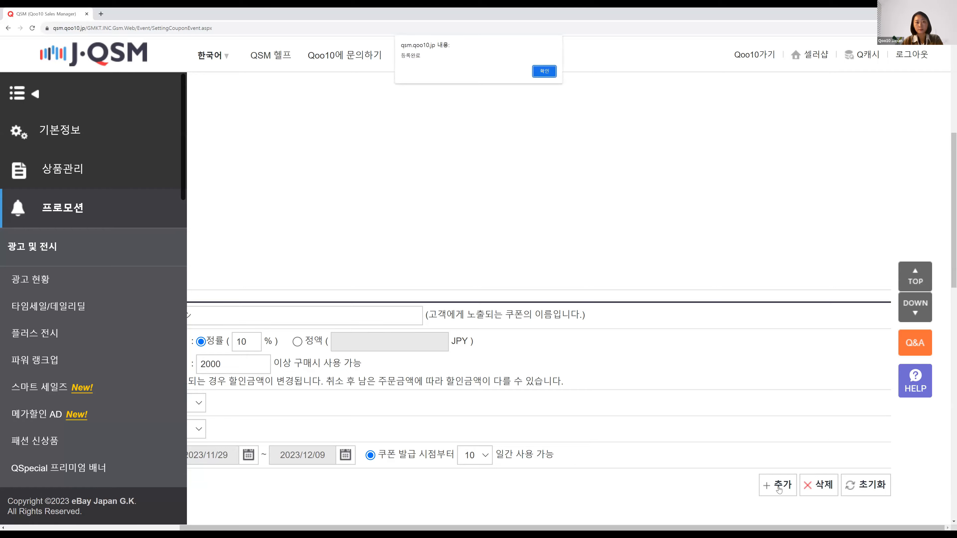
pyautogui.click(550, 71)
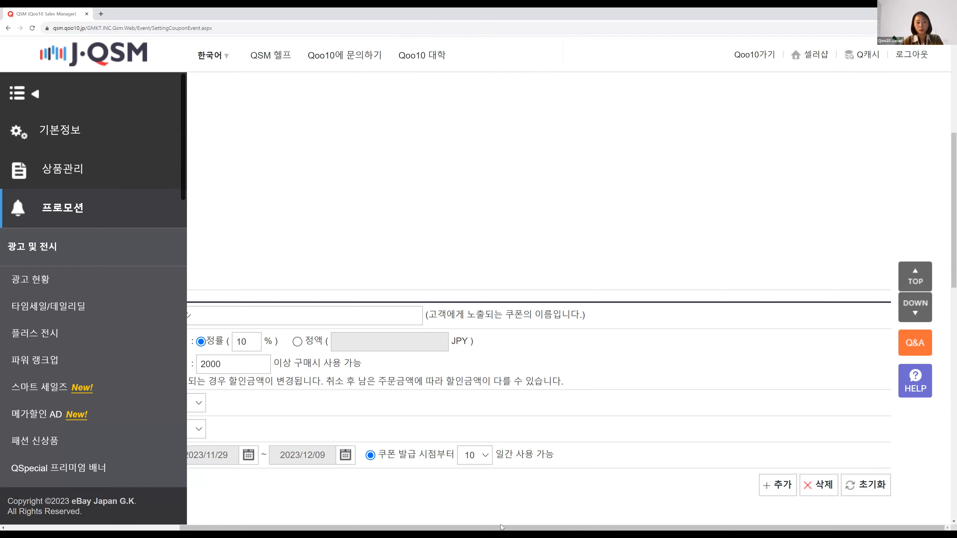
pyautogui.hscroll(-5, 448, 412)
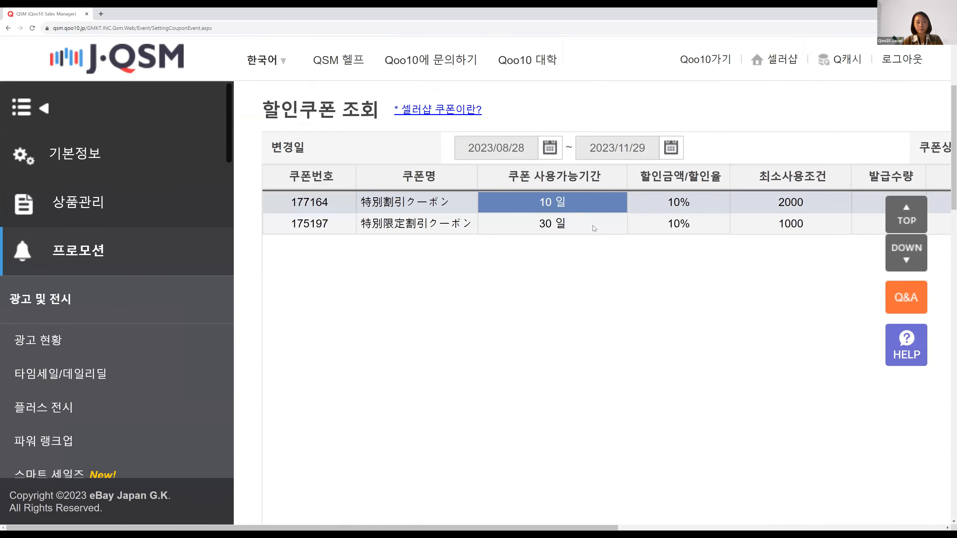
pyautogui.scroll(3, 573, 240)
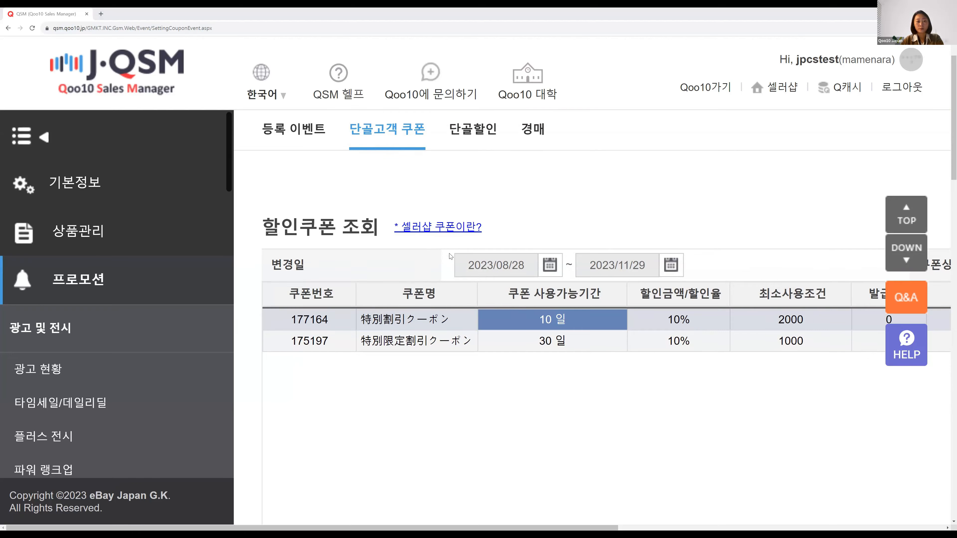
# Step: In the 단골고객 이벤트 settings, restrict the coupon application condition to customers who have favorited the shop
pyautogui.scroll(-10, 450, 260)
pyautogui.scroll(-3, 450, 262)
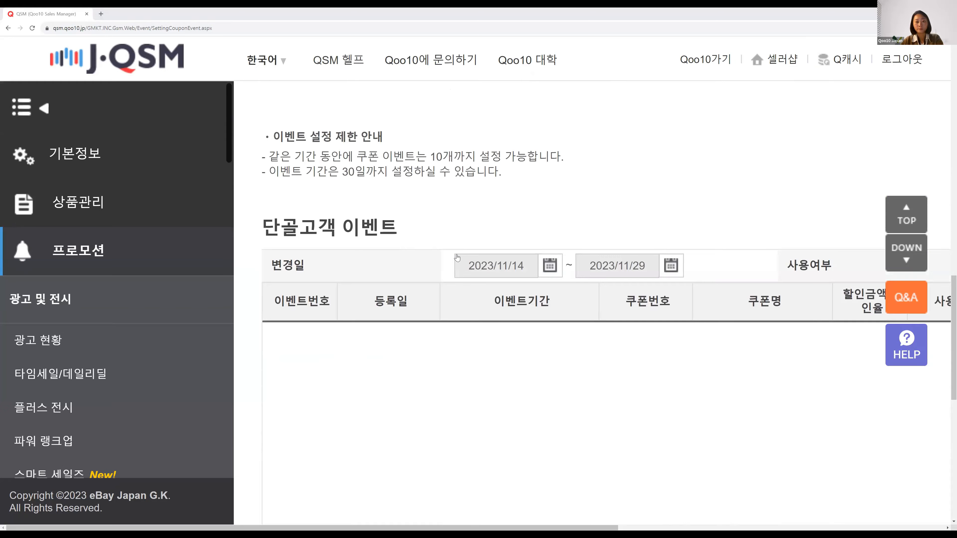
pyautogui.scroll(-3, 457, 257)
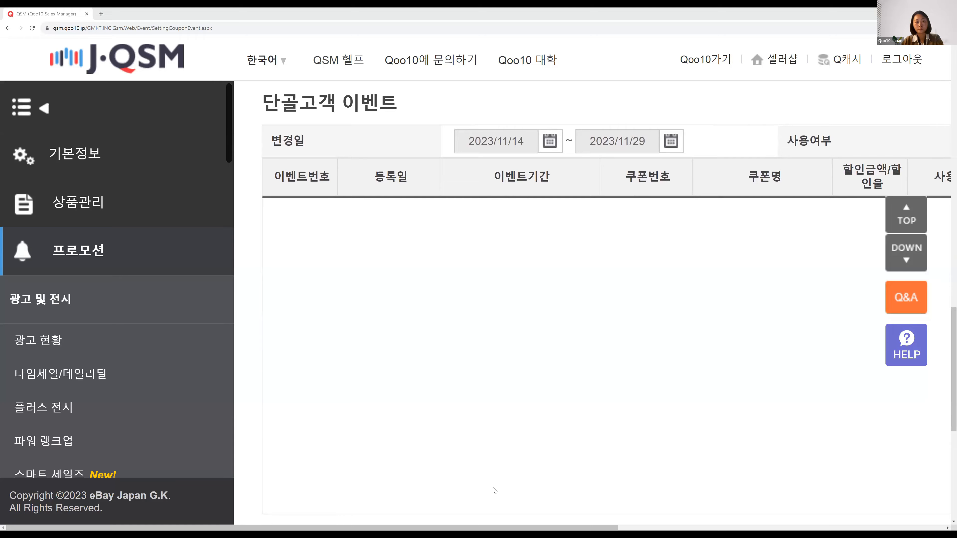
pyautogui.scroll(-3, 485, 430)
pyautogui.scroll(-3, 485, 429)
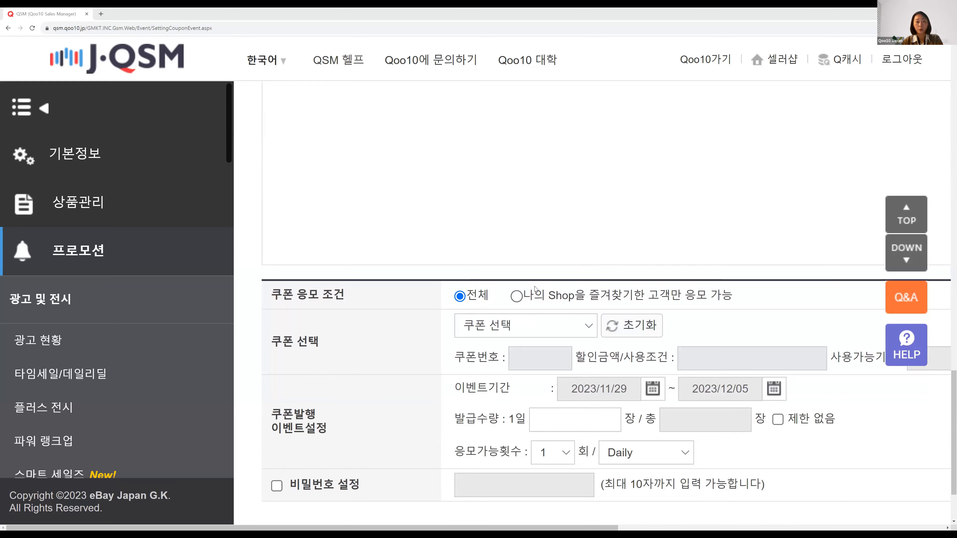
pyautogui.click(516, 296)
# Step: Refresh the event's coupon choices and select 特別割引クーポン as its coupon
pyautogui.click(508, 329)
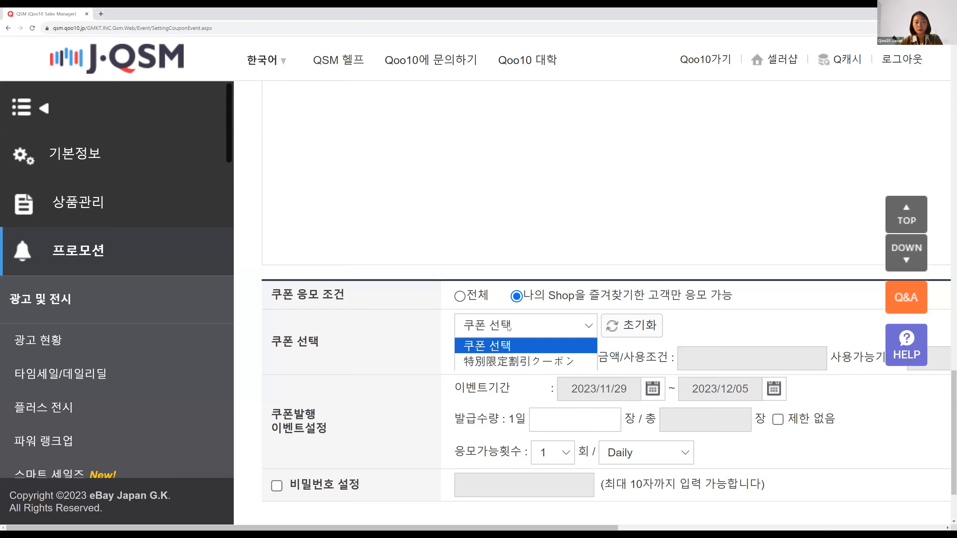
pyautogui.click(530, 330)
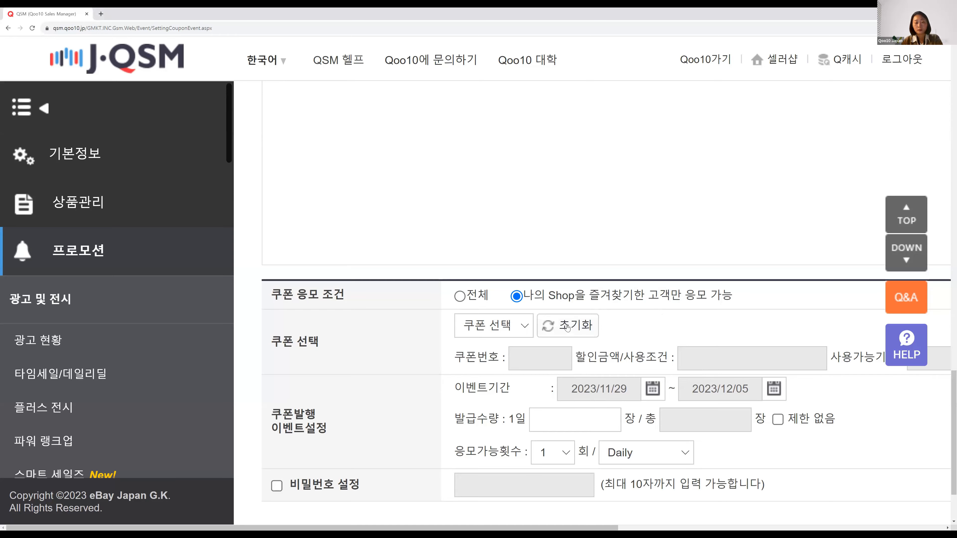
pyautogui.click(530, 329)
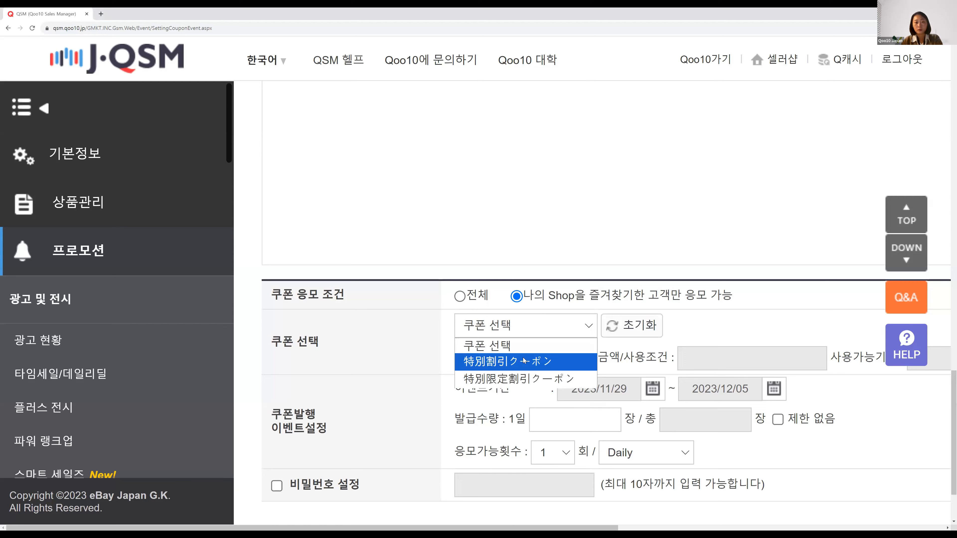
pyautogui.click(511, 362)
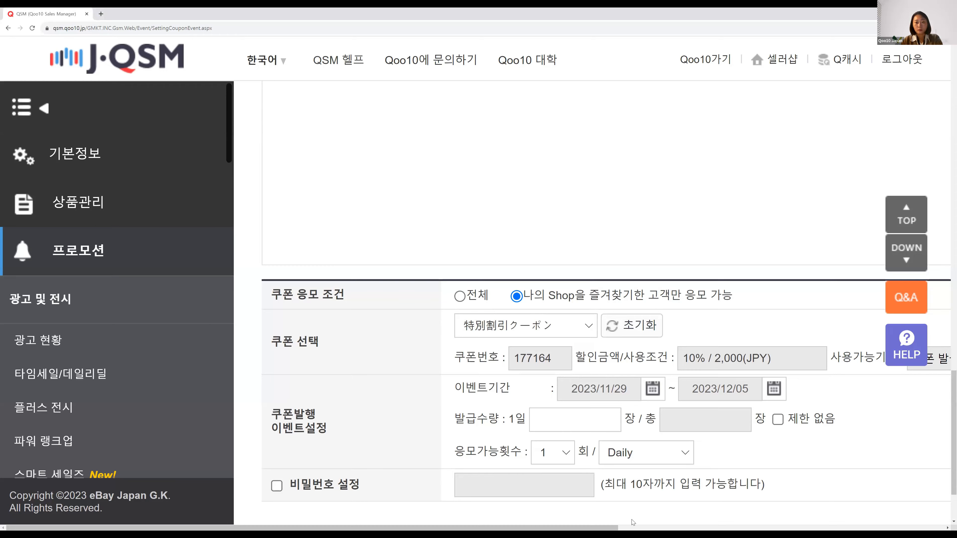
# Step: Set the end date of the coupon event period to 2023/12/29
pyautogui.scroll(-3, 488, 405)
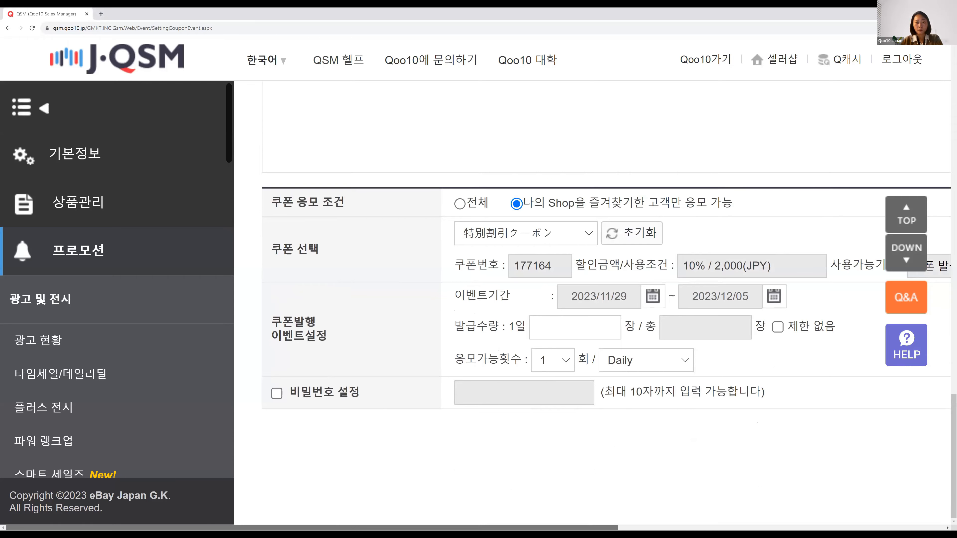
pyautogui.moveTo(591, 528); pyautogui.dragTo(708, 527)
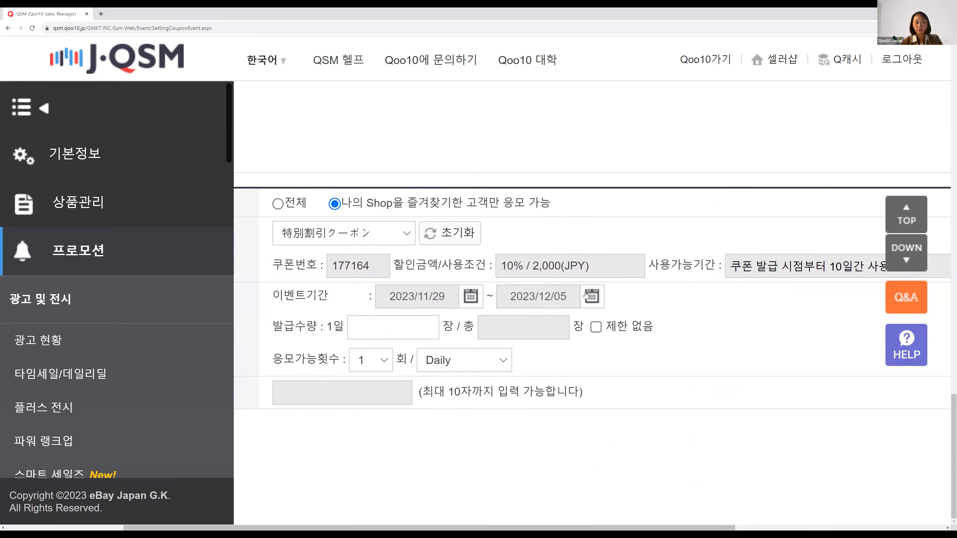
pyautogui.click(591, 298)
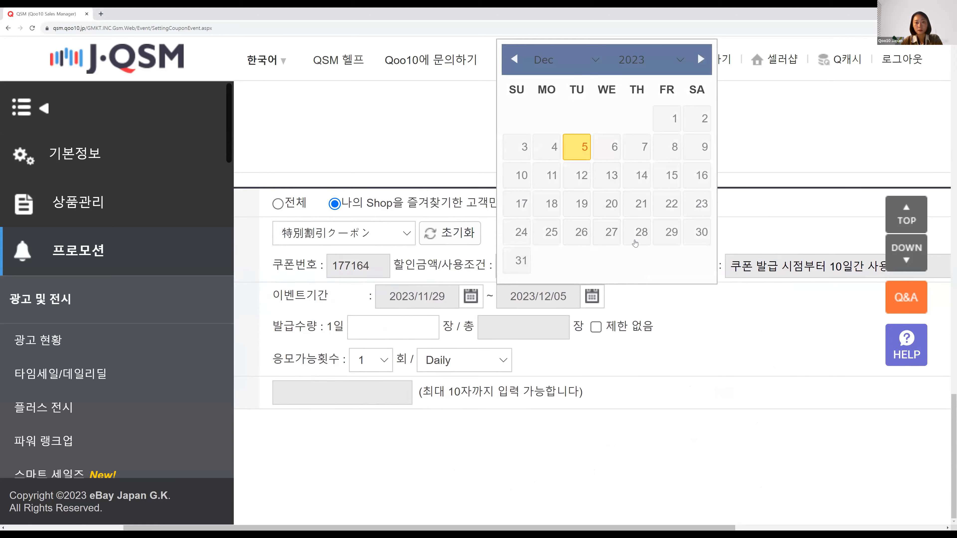
pyautogui.click(671, 233)
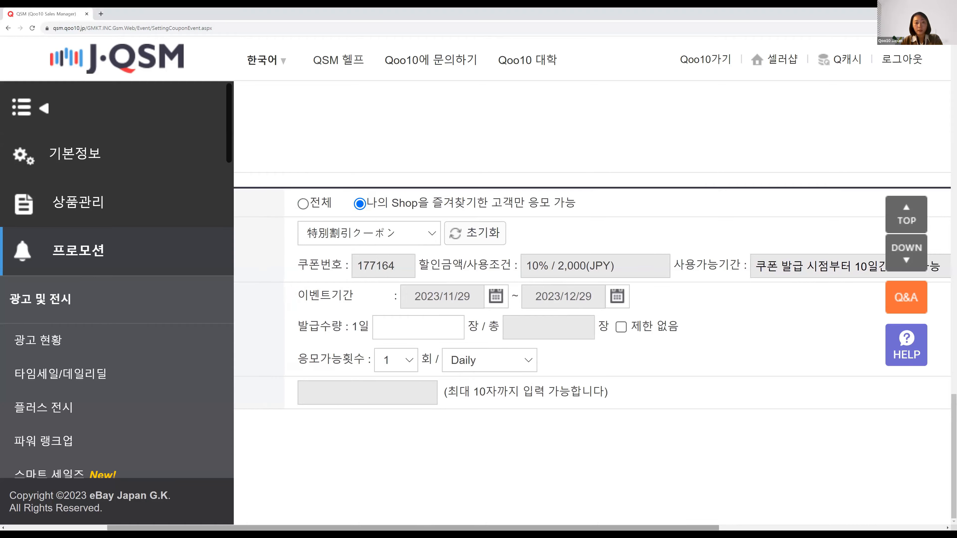
# Step: Make the coupon issue quantity unlimited (제한 없음) and allow 1 application per Event Period
pyautogui.moveTo(380, 525); pyautogui.dragTo(318, 515)
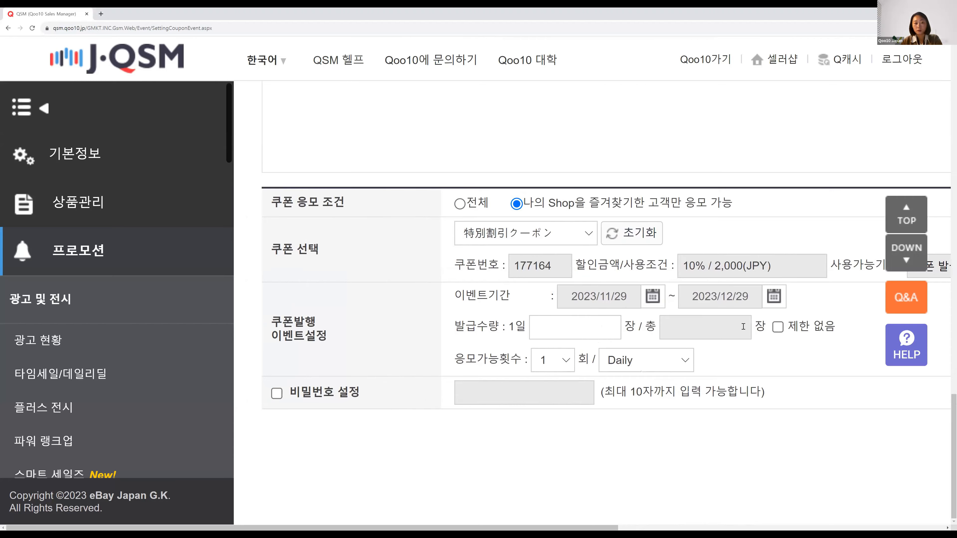
pyautogui.click(777, 326)
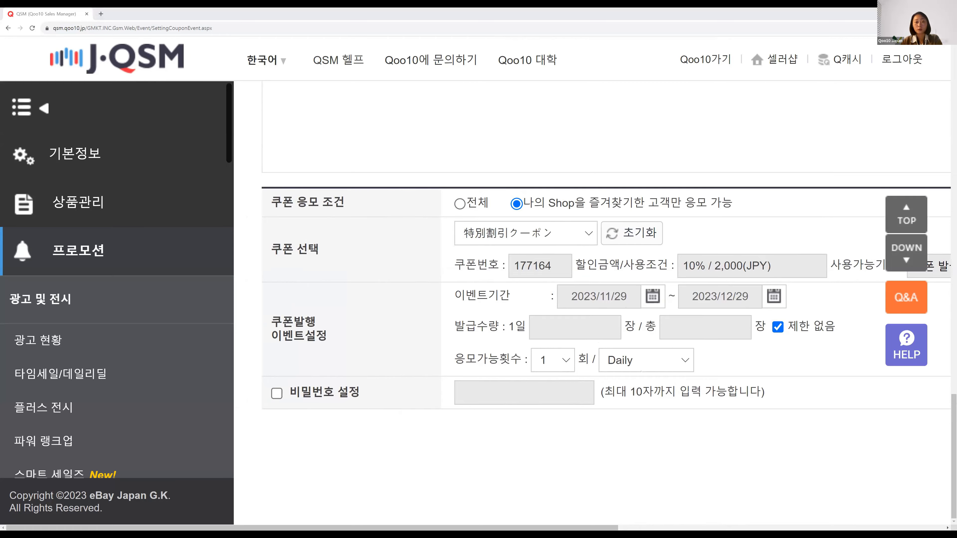
pyautogui.click(785, 331)
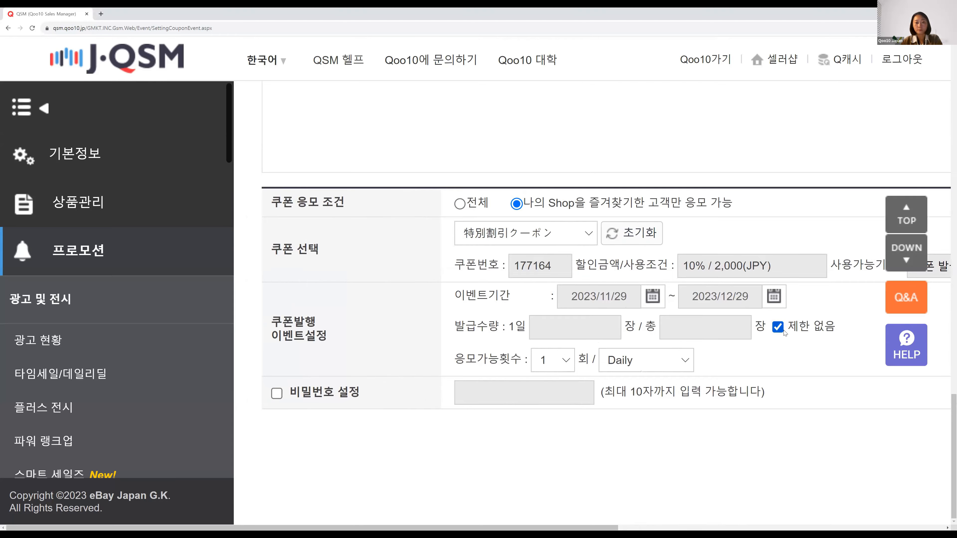
pyautogui.click(566, 362)
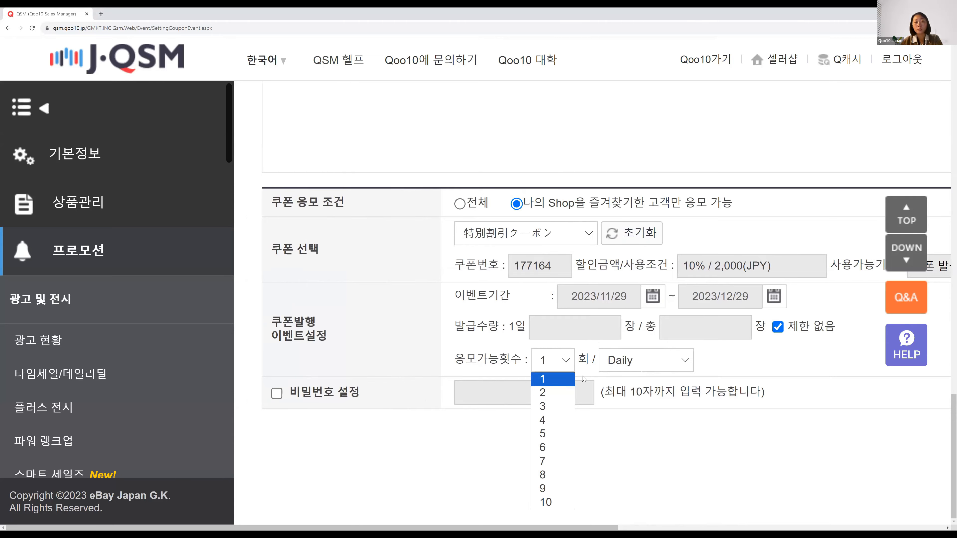
pyautogui.click(649, 366)
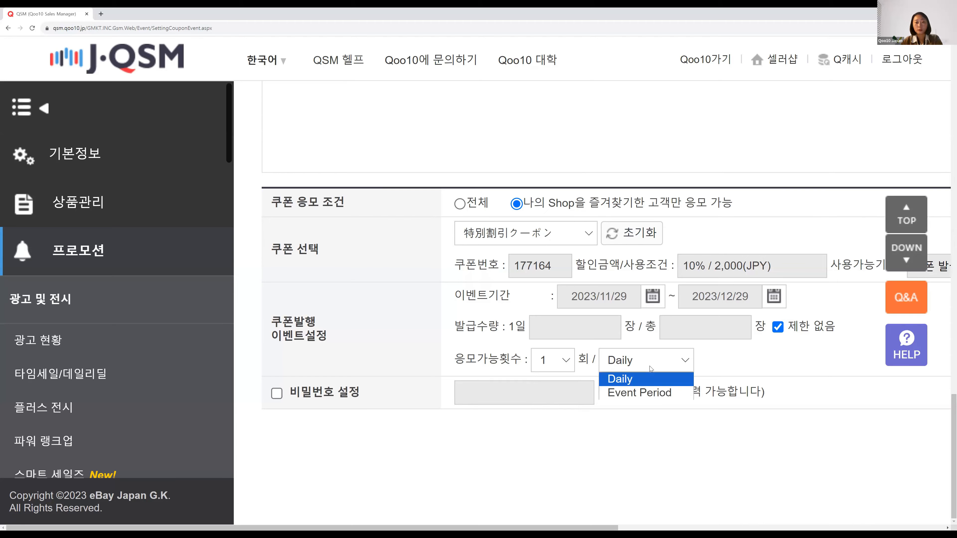
pyautogui.click(653, 396)
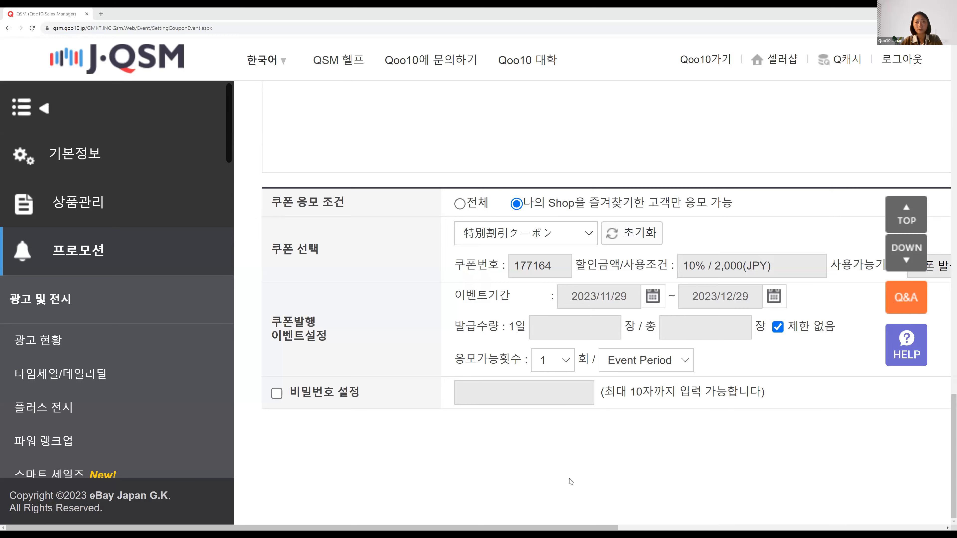
# Step: Add the coupon event, acknowledge the registration, and view its entry in the 단골고객 이벤트 list
pyautogui.hscroll(10, 571, 482)
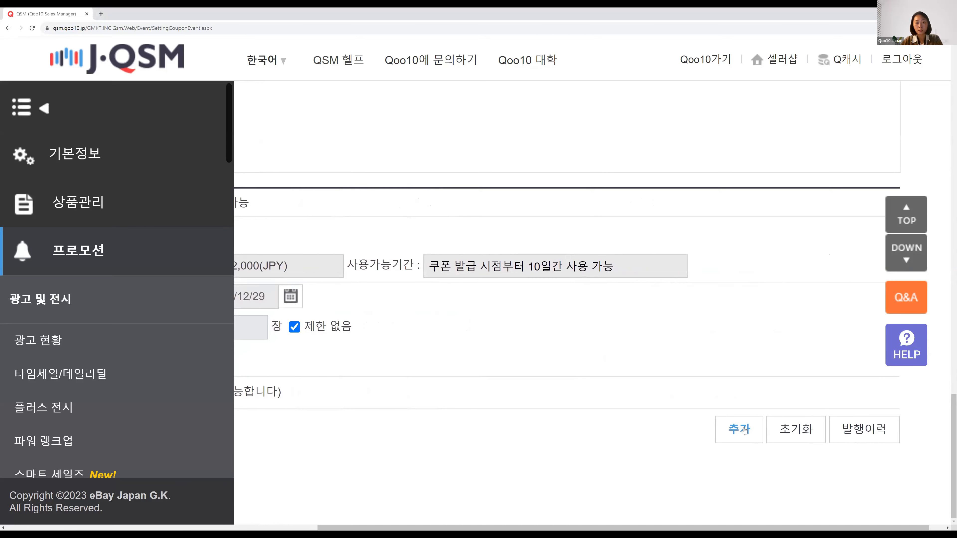
pyautogui.click(743, 432)
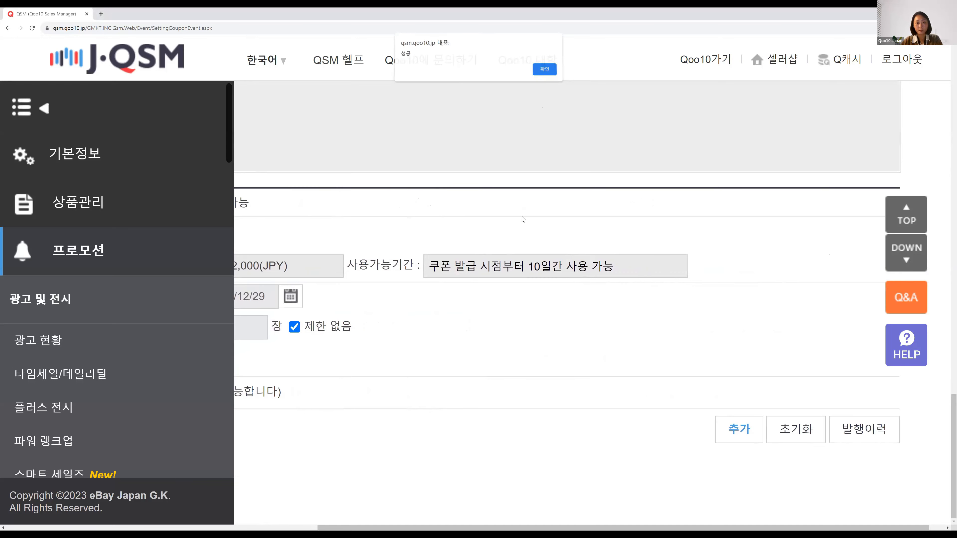
pyautogui.click(543, 71)
pyautogui.hscroll(-8, 603, 425)
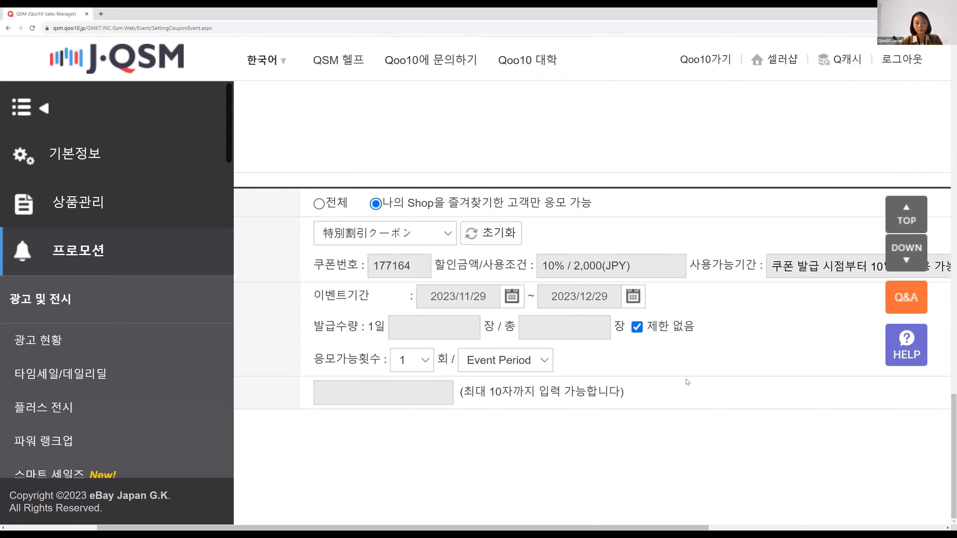
pyautogui.scroll(6, 603, 426)
pyautogui.scroll(3, 603, 425)
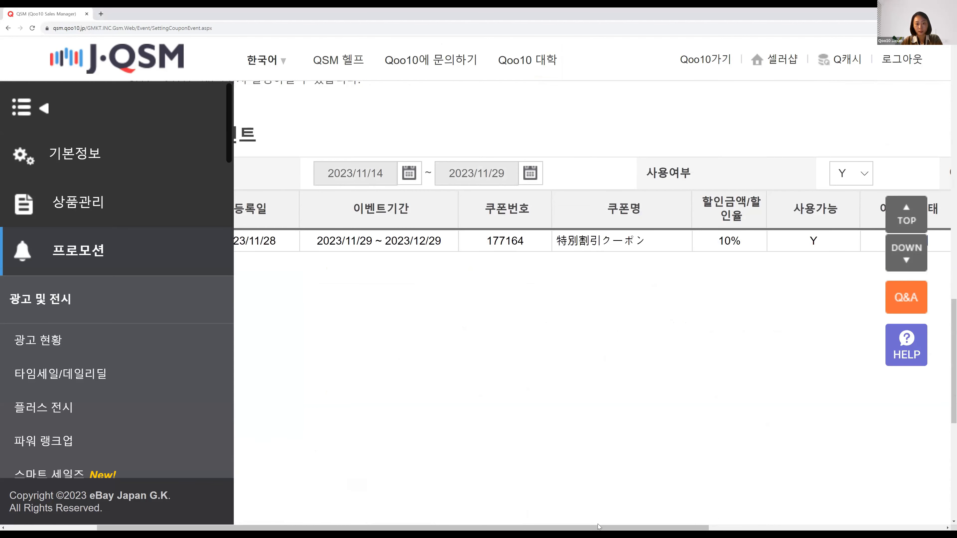
pyautogui.hscroll(-4, 599, 527)
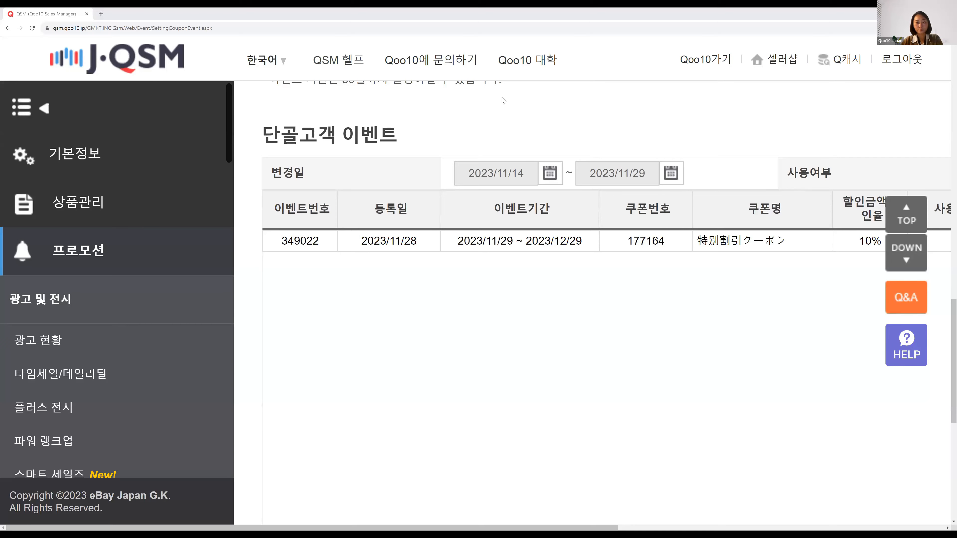
pyautogui.hotkey('alt', 'Tab')
pyautogui.press('Right')
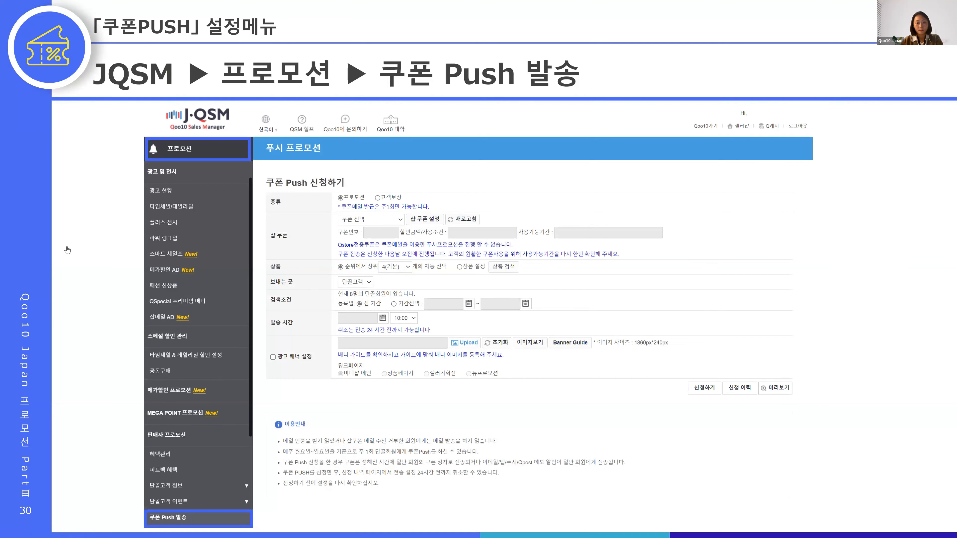
pyautogui.hotkey('alt', 'Tab')
# Step: Open the 쿠폰 Push 발송 page from the 판매자 프로모션 section
pyautogui.scroll(-3, 81, 260)
pyautogui.scroll(-3, 80, 261)
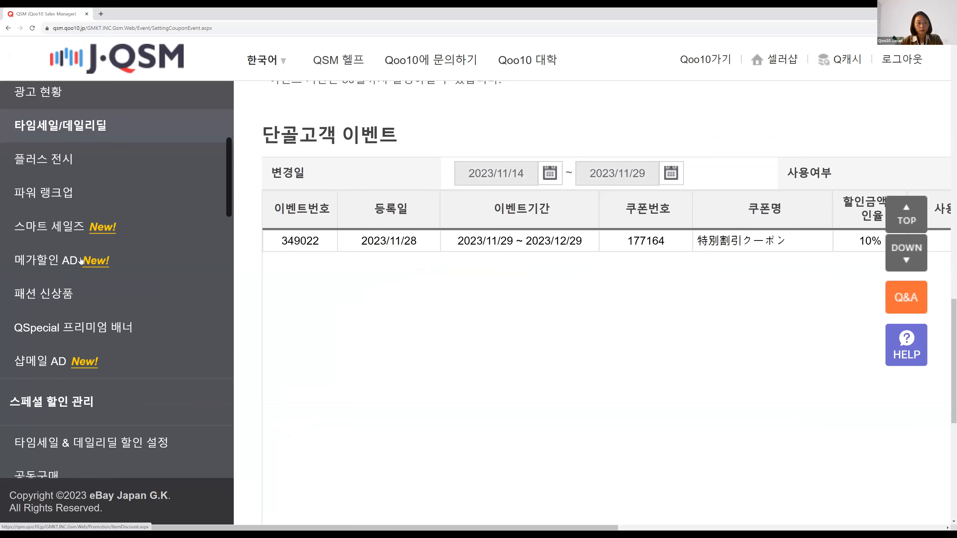
pyautogui.scroll(-8, 76, 267)
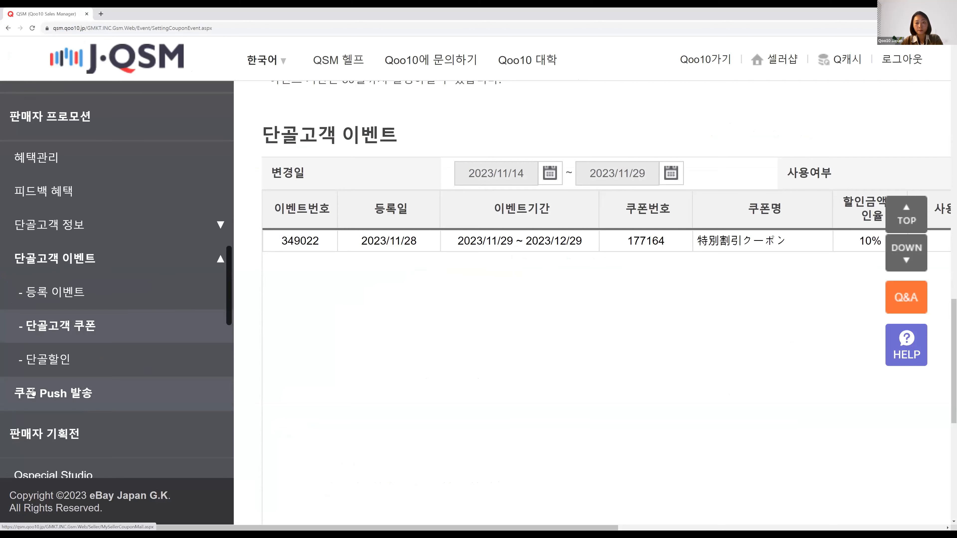
pyautogui.click(33, 392)
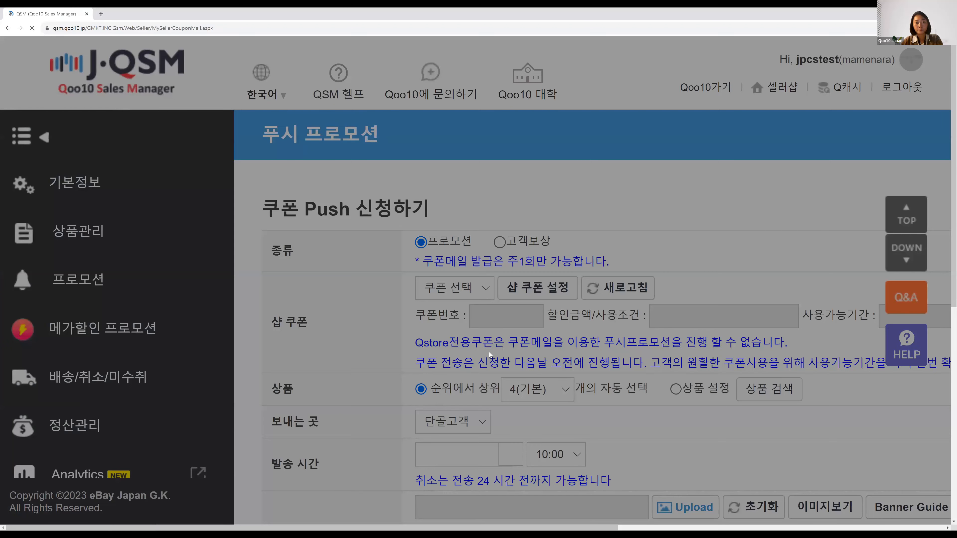
# Step: Look over the 쿠폰 Push application form and choose 特別割引クーポン as its shop coupon
pyautogui.scroll(-3, 490, 352)
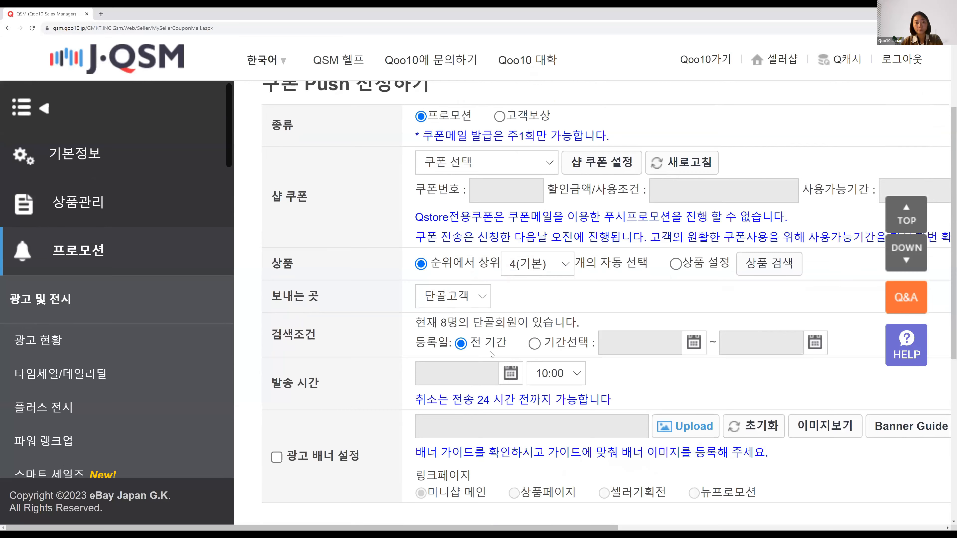
pyautogui.scroll(3, 491, 354)
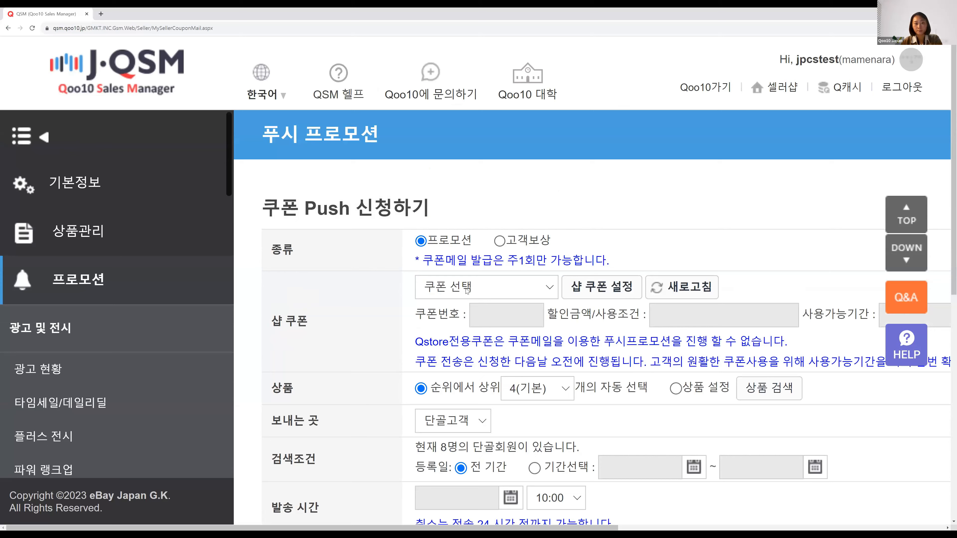
pyautogui.click(488, 290)
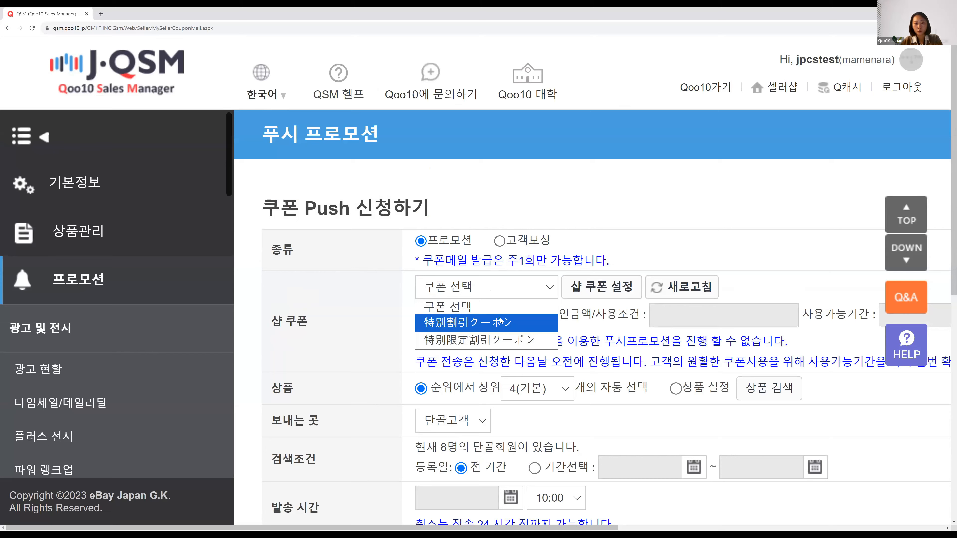
pyautogui.click(526, 321)
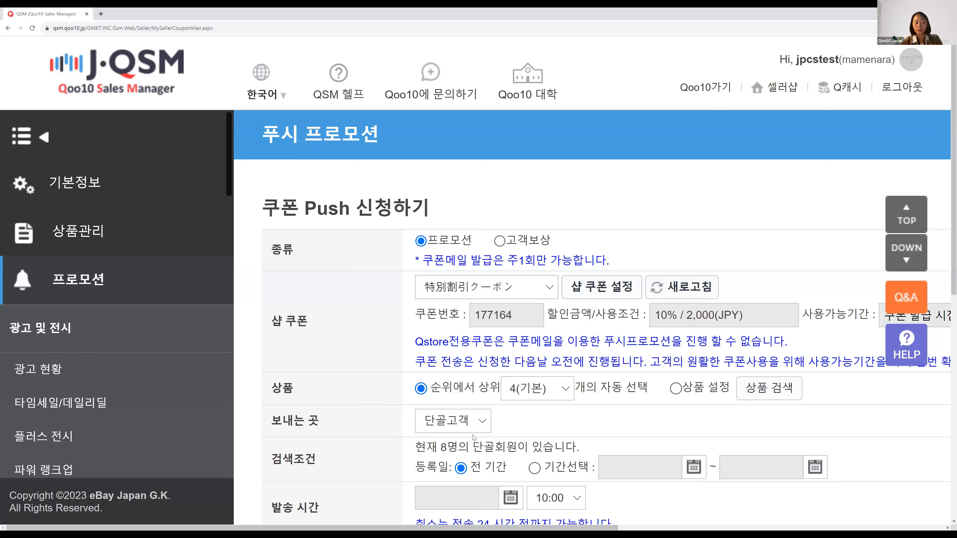
# Step: Keep 단골고객 as the push recipients and filter them by a selected registration period (기간선택) instead of the whole period
pyautogui.click(457, 426)
pyautogui.click(457, 431)
pyautogui.scroll(-3, 513, 427)
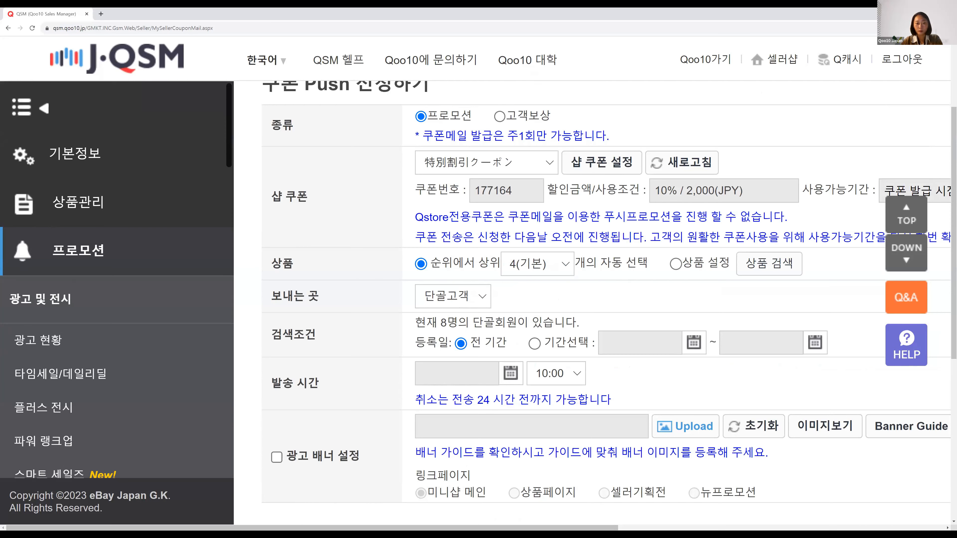
pyautogui.moveTo(586, 528); pyautogui.dragTo(692, 528)
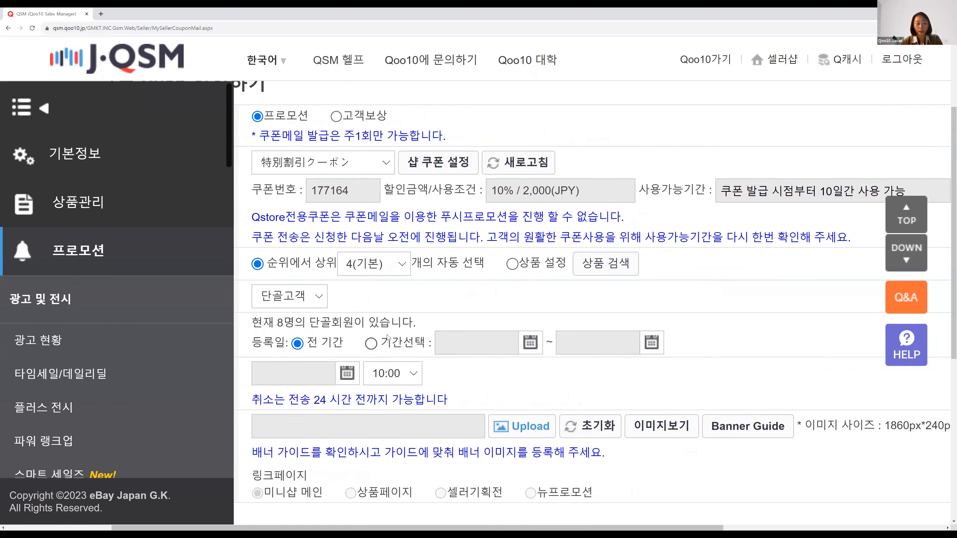
pyautogui.click(371, 342)
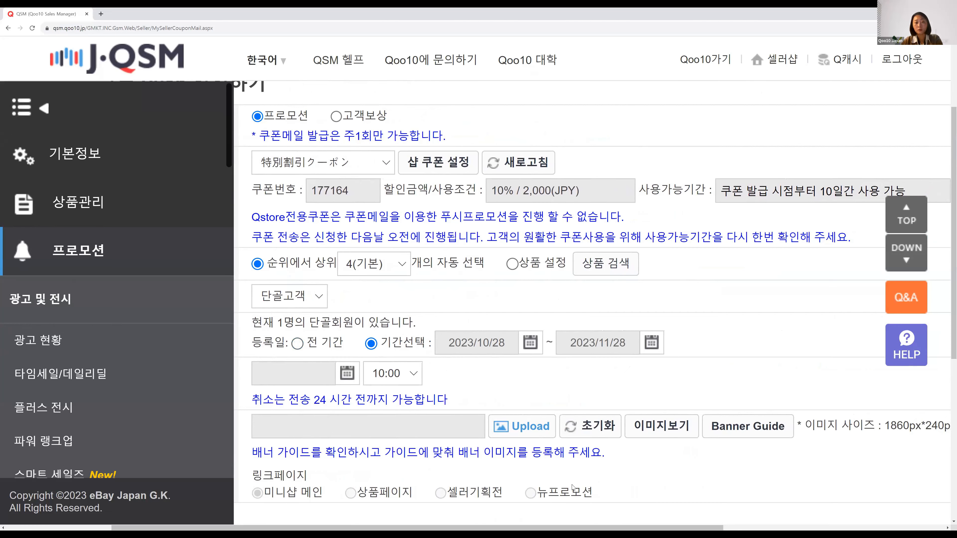
# Step: Set the coupon push send date to 2023/12/01
pyautogui.moveTo(524, 527); pyautogui.dragTo(435, 518)
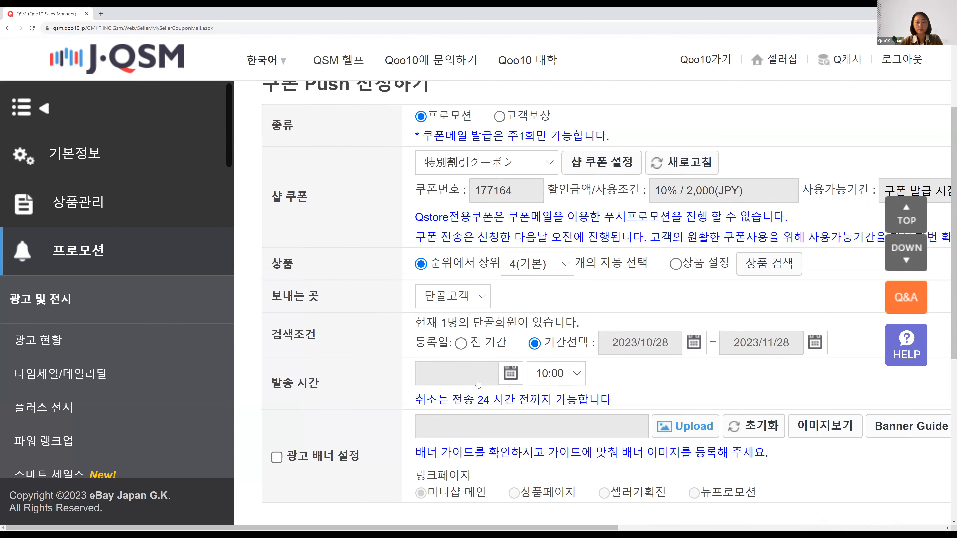
pyautogui.click(510, 374)
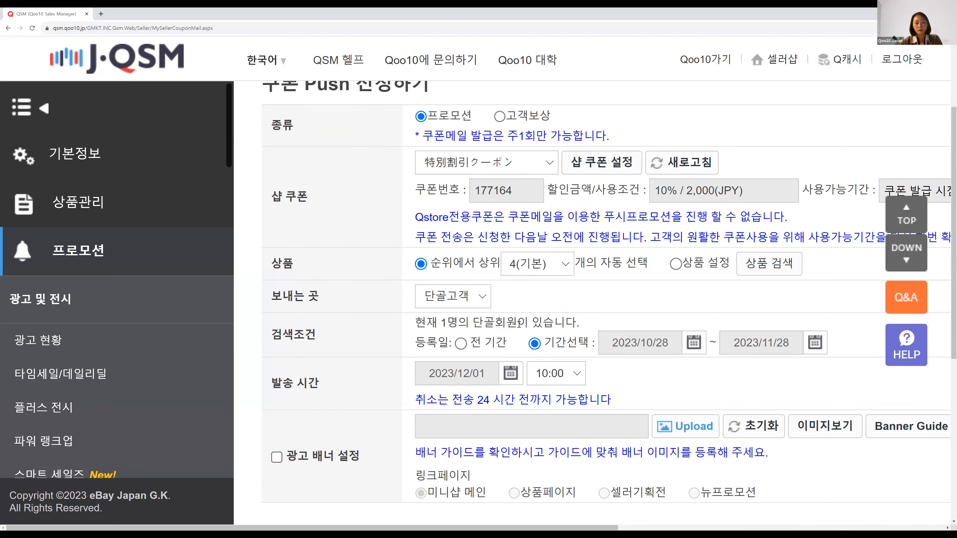
# Step: Keep 2023/12/01 as the coupon push send date and set the send time to 11:00
pyautogui.click(464, 384)
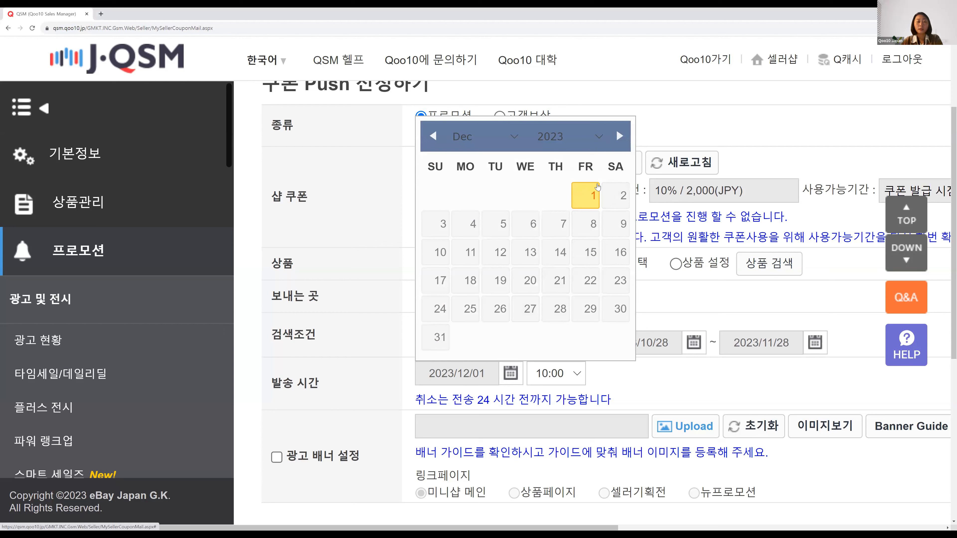
pyautogui.click(585, 202)
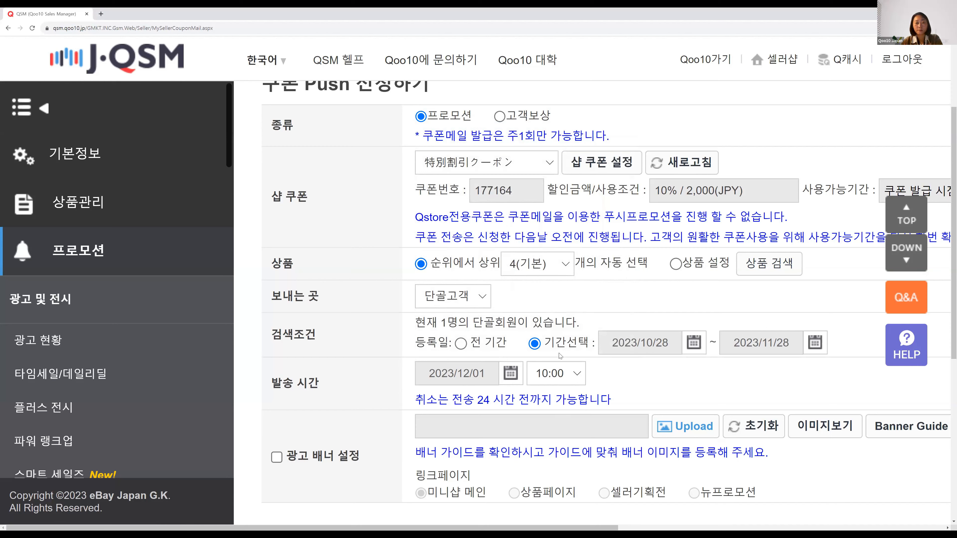
pyautogui.click(556, 373)
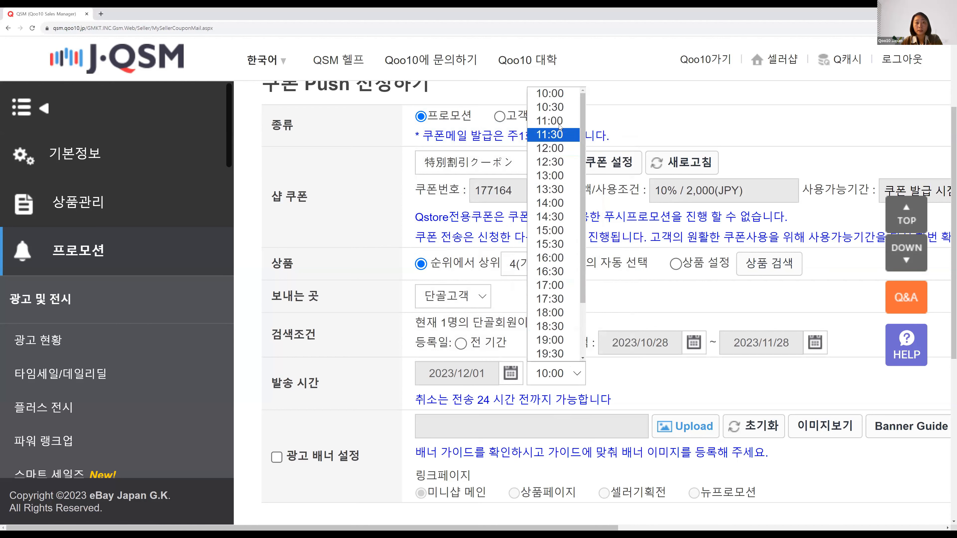
pyautogui.scroll(-1, 564, 256)
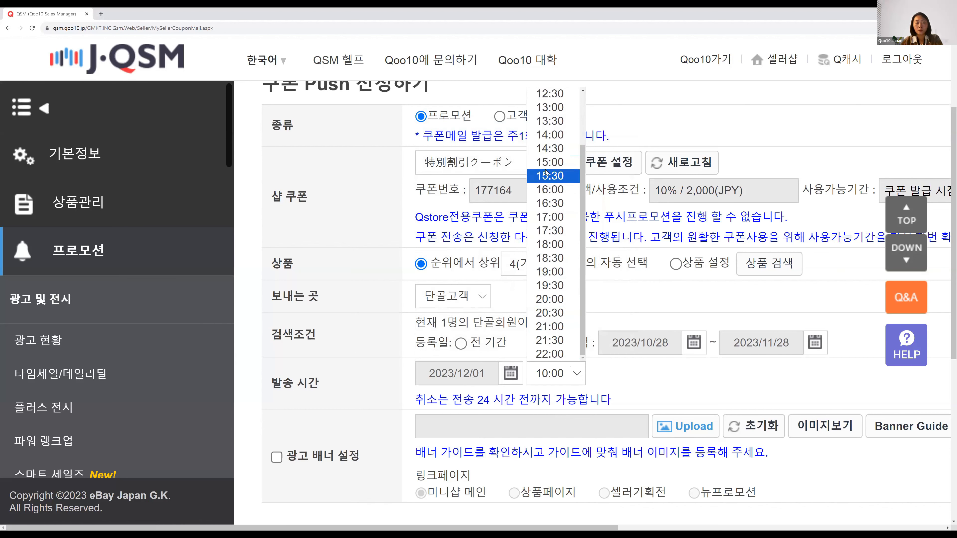
pyautogui.scroll(2, 542, 151)
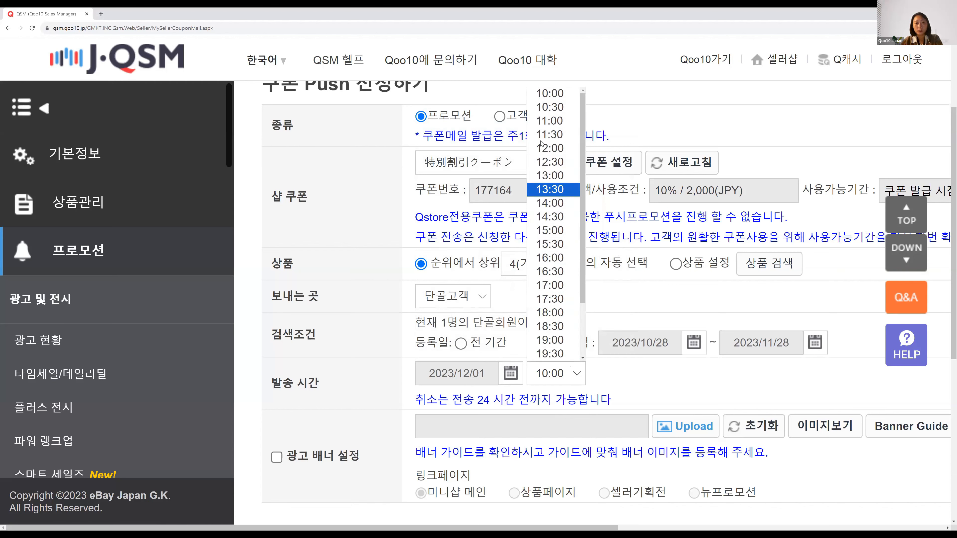
pyautogui.click(548, 126)
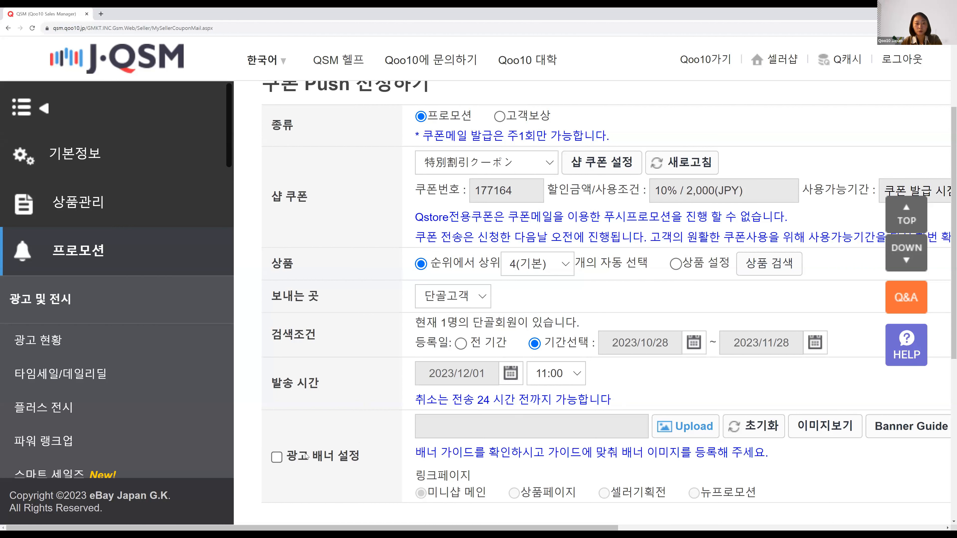
# Step: Enable 광고 배너 설정 temporarily to examine the banner image requirements and link page options, and switch it off again
pyautogui.click(285, 457)
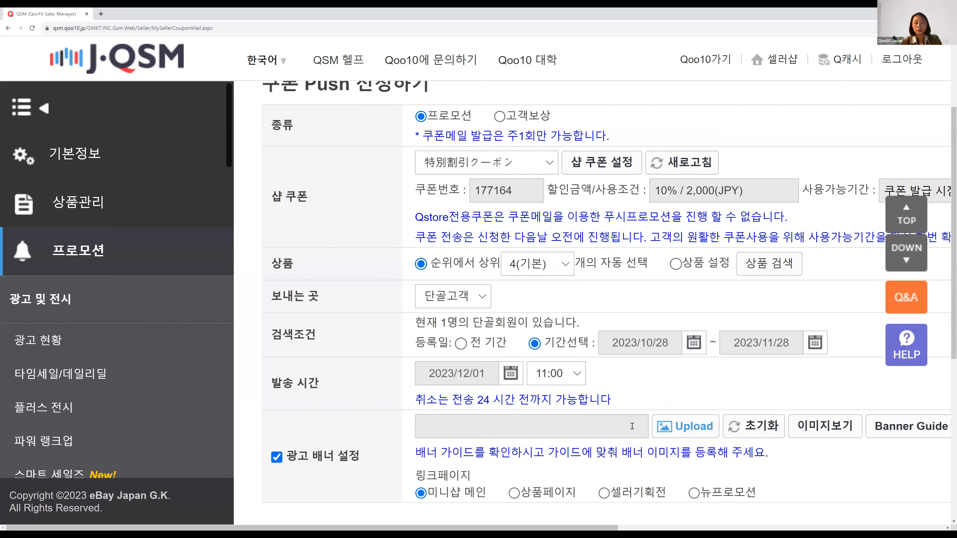
pyautogui.hscroll(3, 592, 301)
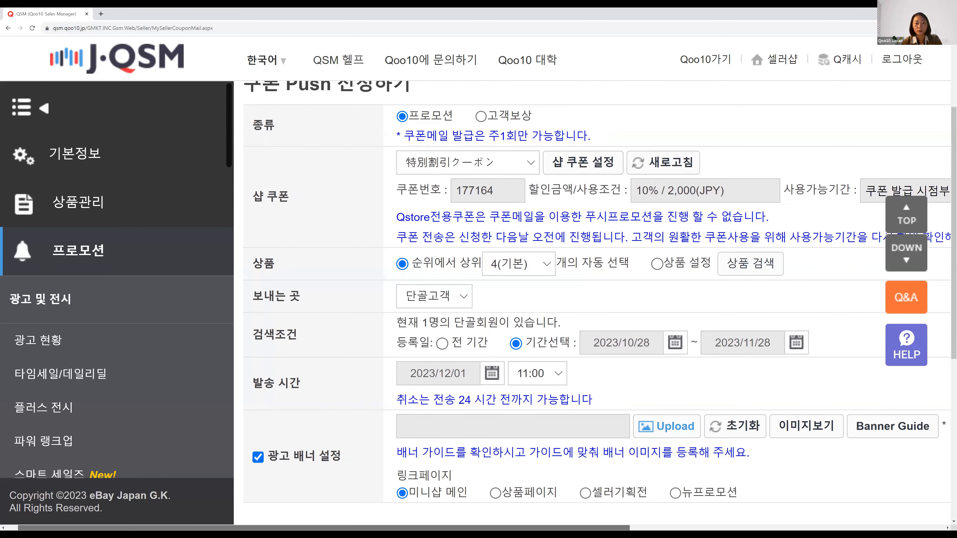
pyautogui.hscroll(10, 414, 510)
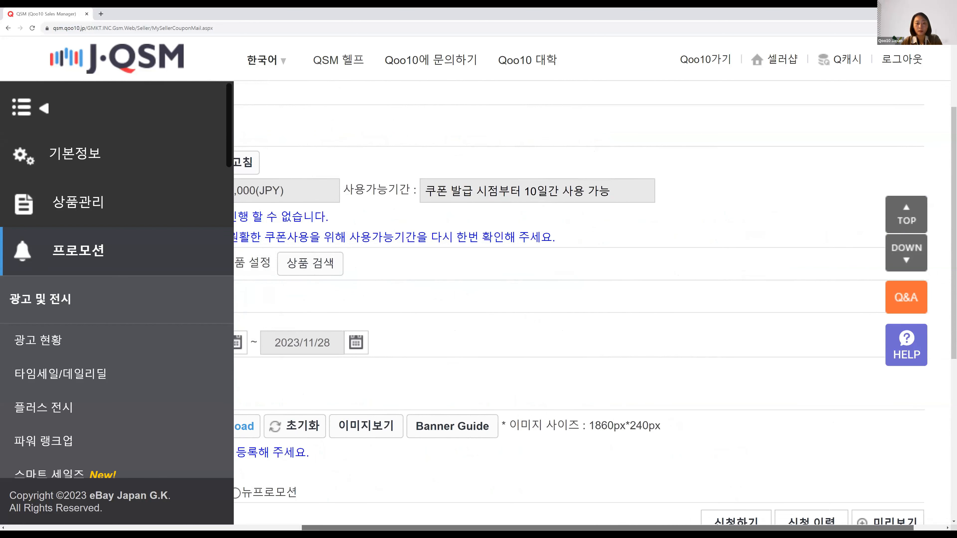
pyautogui.hscroll(-15, 415, 510)
pyautogui.click(316, 456)
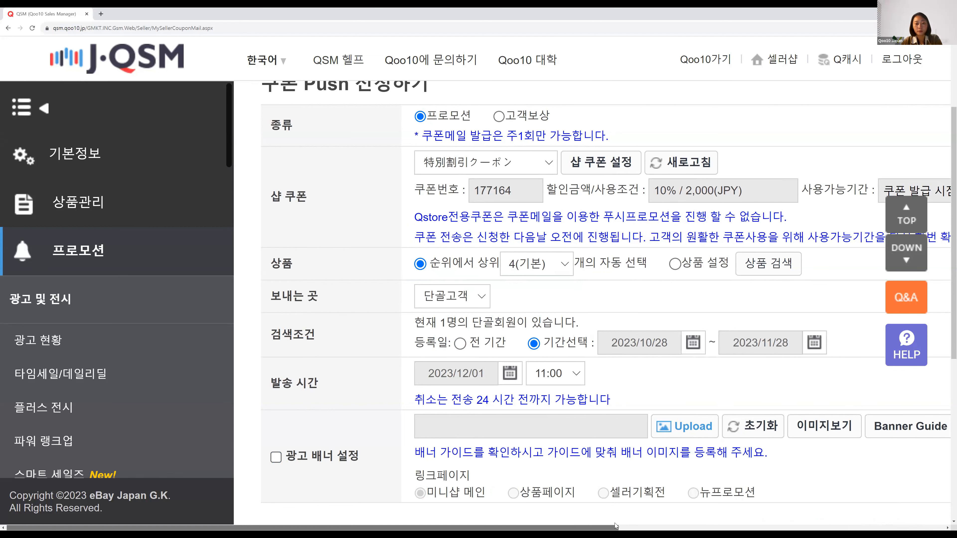
# Step: Submit the coupon push application without an ad banner and acknowledge the confirmation
pyautogui.moveTo(615, 525); pyautogui.dragTo(918, 526)
pyautogui.scroll(-3, 632, 455)
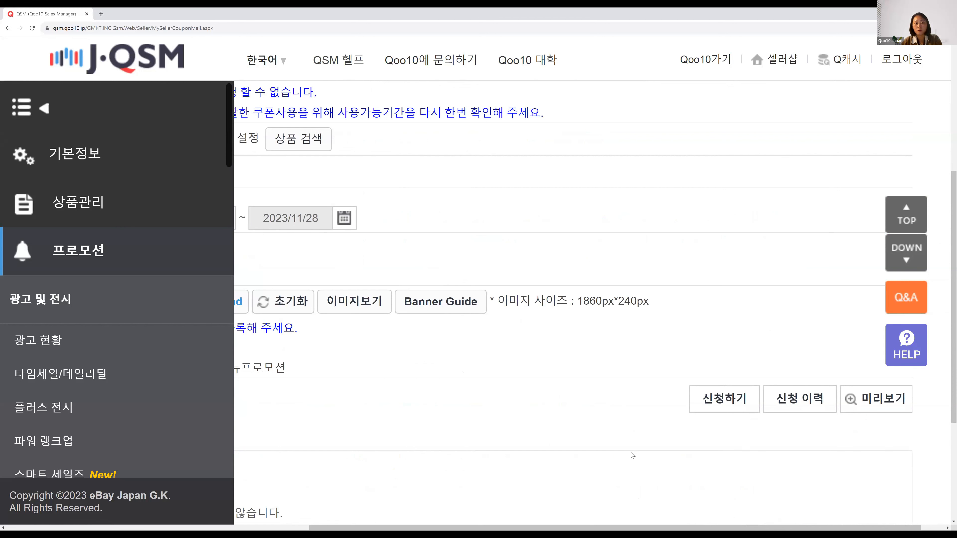
pyautogui.click(738, 406)
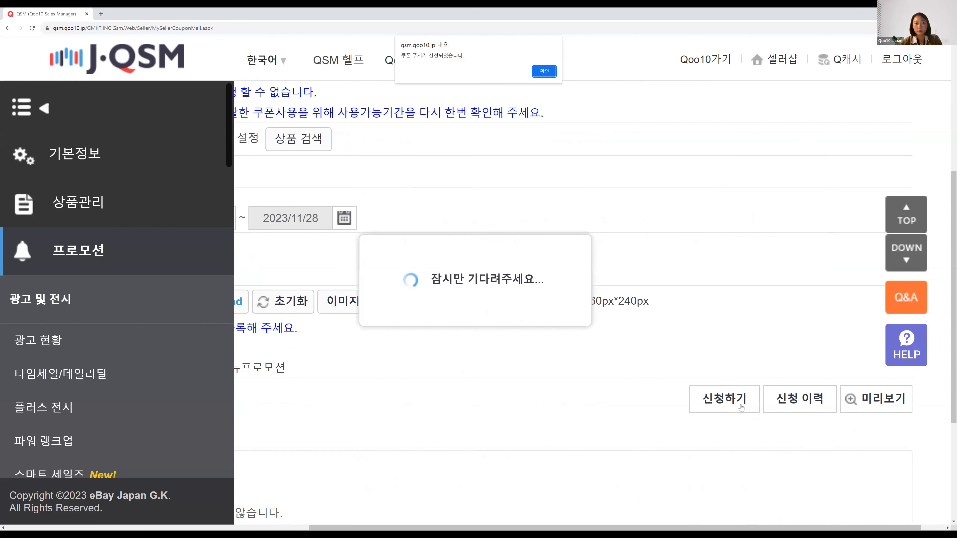
pyautogui.click(547, 74)
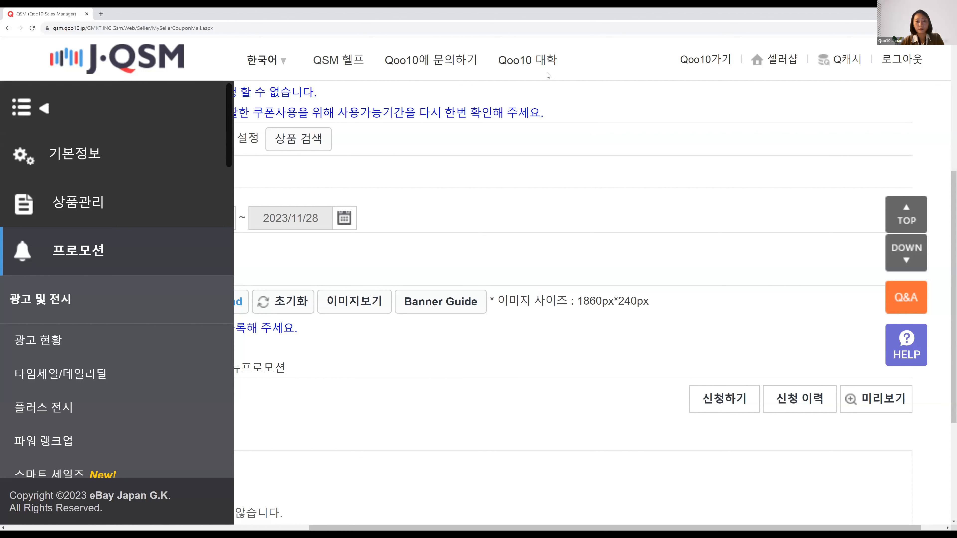
# Step: Review the send settings and read the guidance notes below the coupon push application form
pyautogui.hscroll(2, 591, 298)
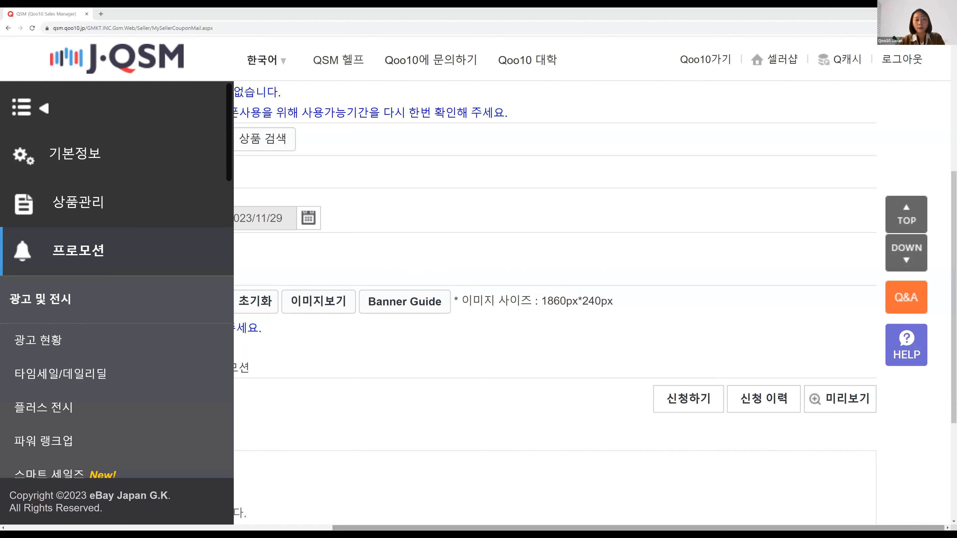
pyautogui.hscroll(-5, 416, 515)
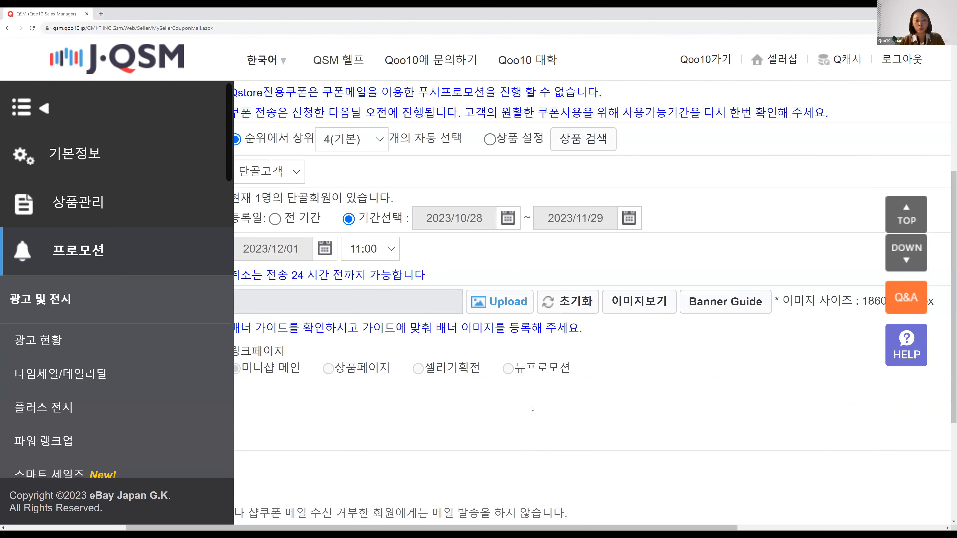
pyautogui.scroll(-3, 524, 436)
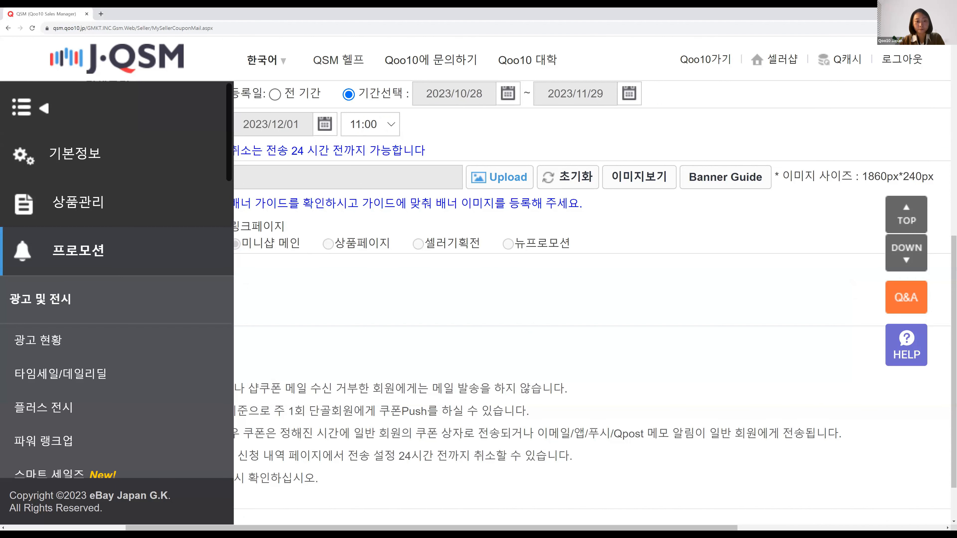
pyautogui.hscroll(-2, 591, 302)
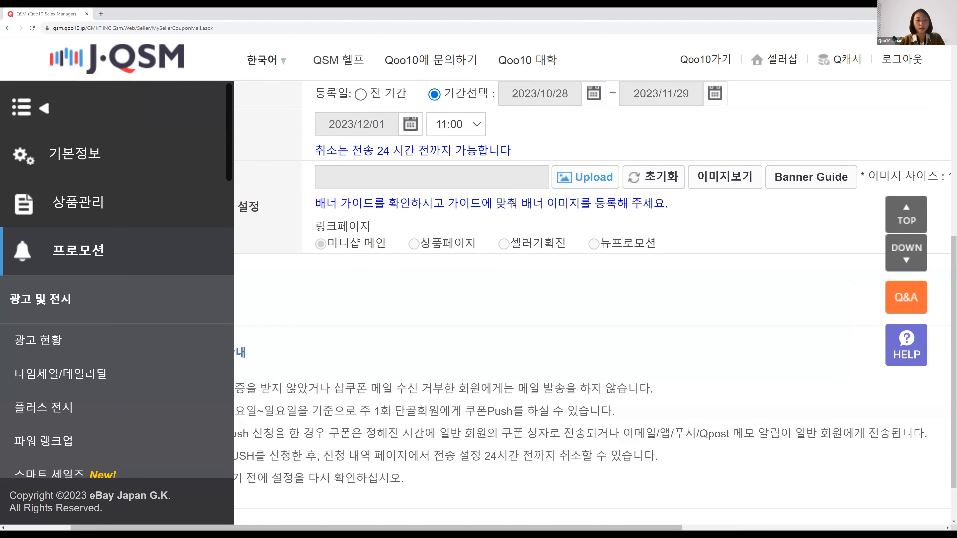